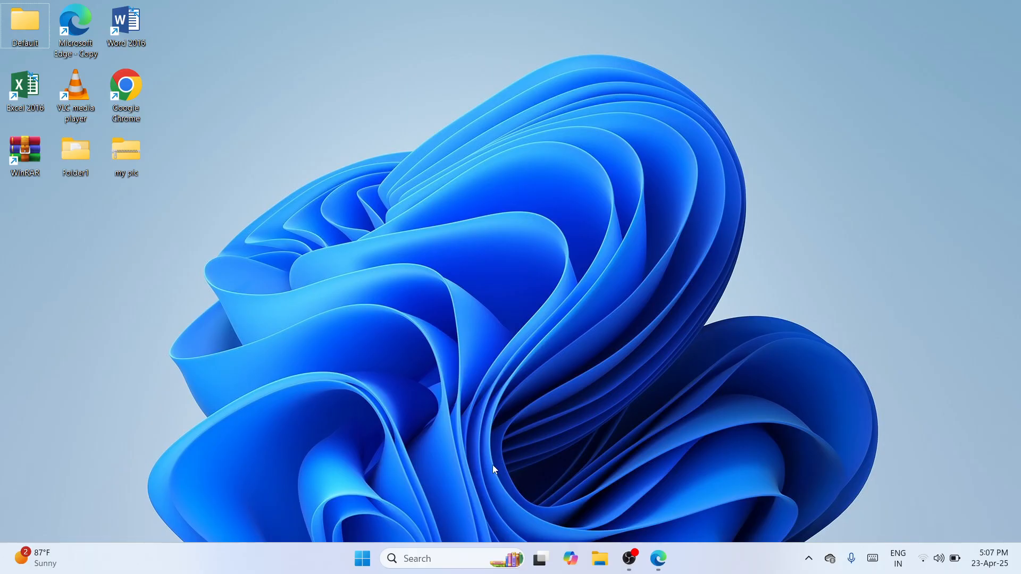
Search Windows for 'chrome' and launch Google Chrome
left_click(419, 558)
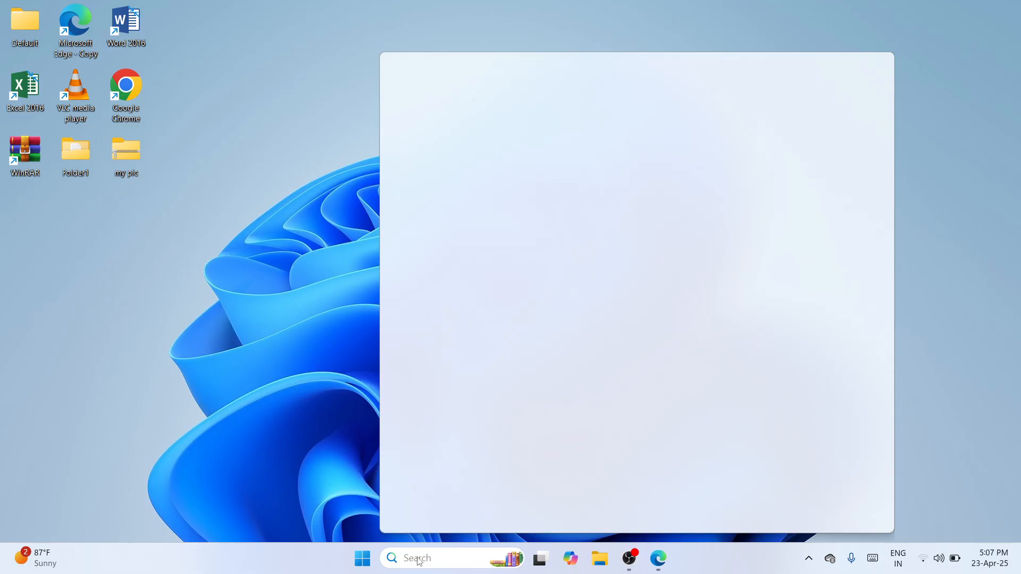
type("chrome")
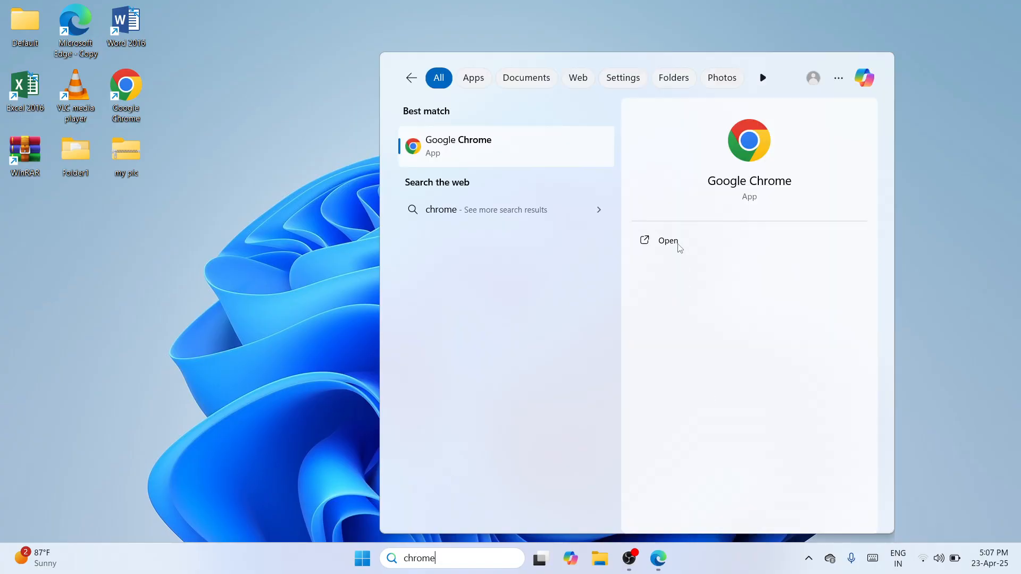
left_click(664, 242)
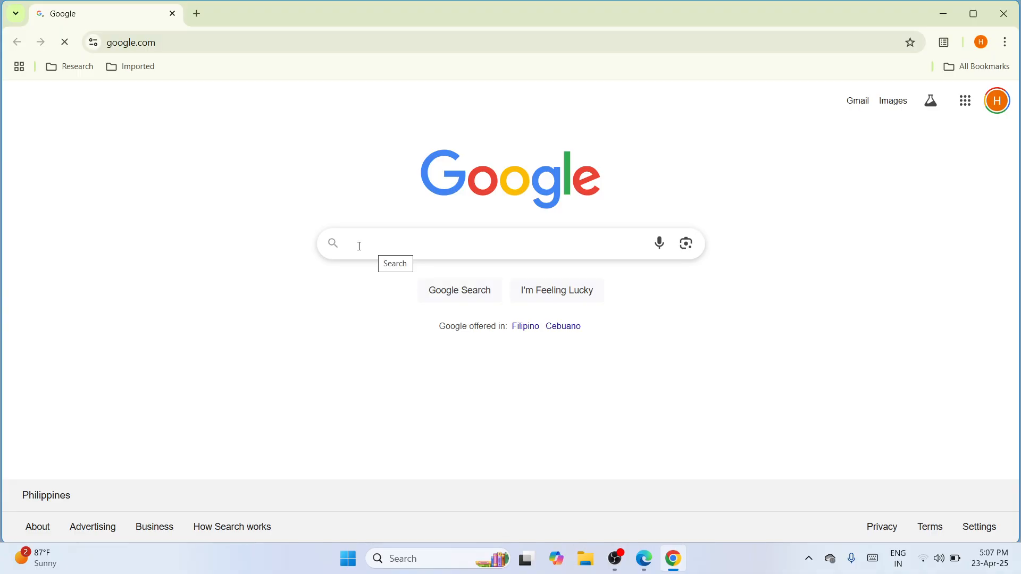
Search Google for 'epson l3210 driver download' and go to the Epson EcoTank L3210 support page
type("epson l32")
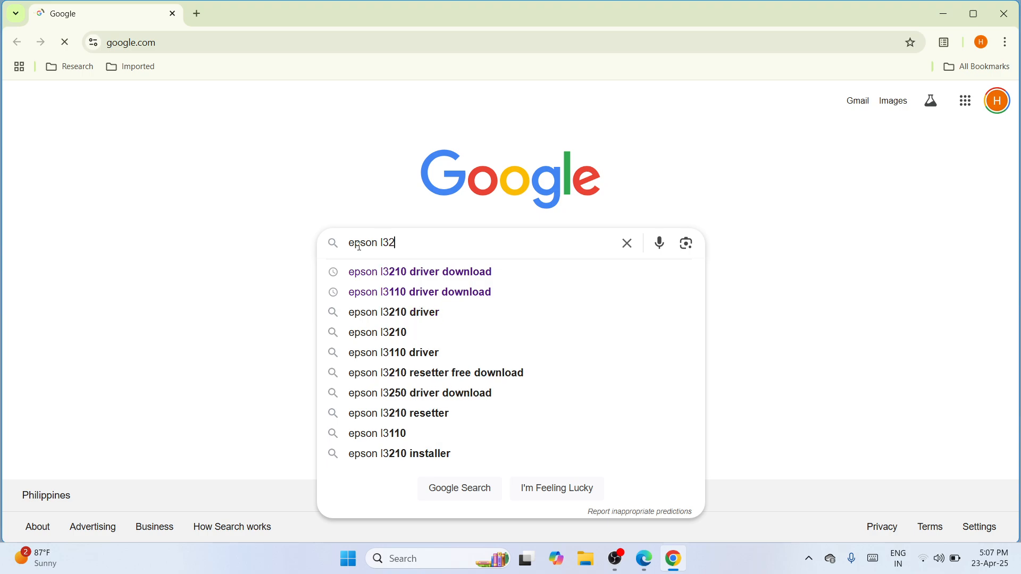
type("10 dr")
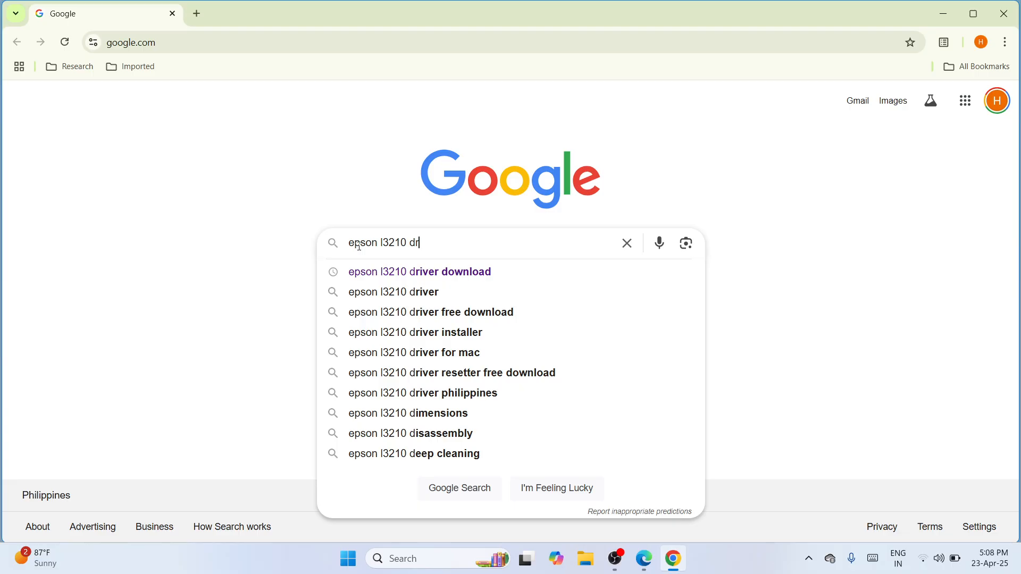
type("iver downl")
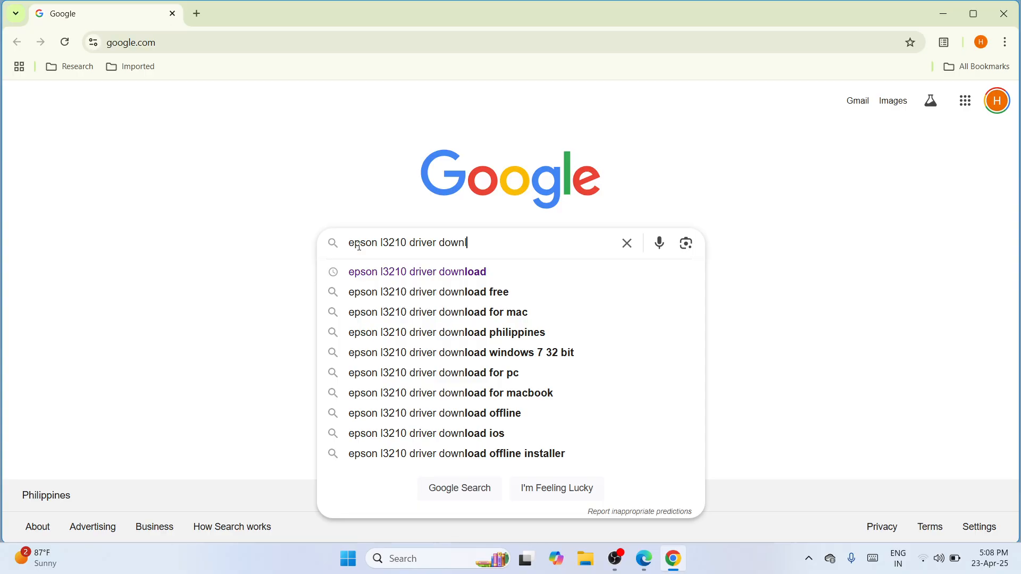
type("oad")
key("Return")
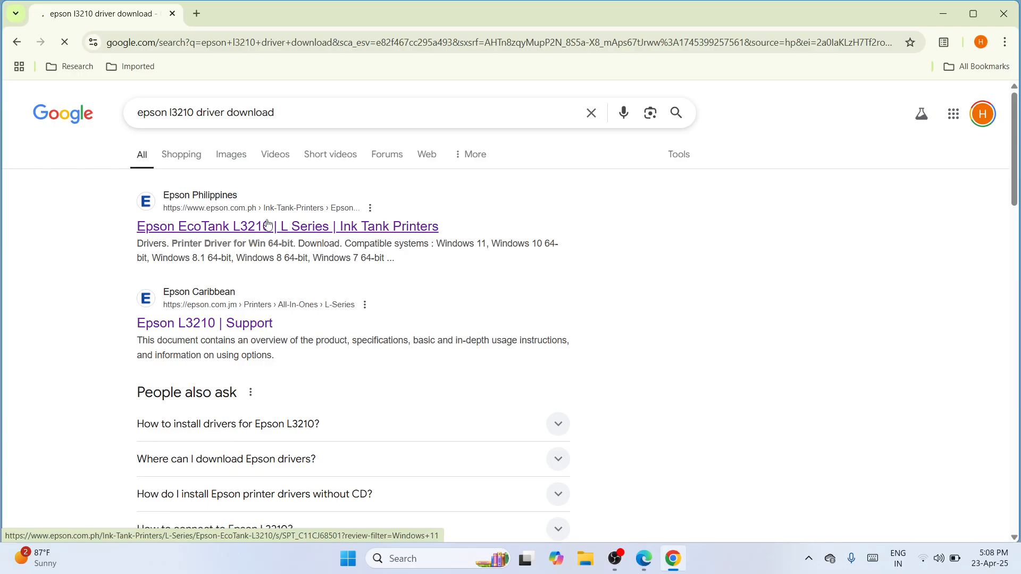
left_click(268, 225)
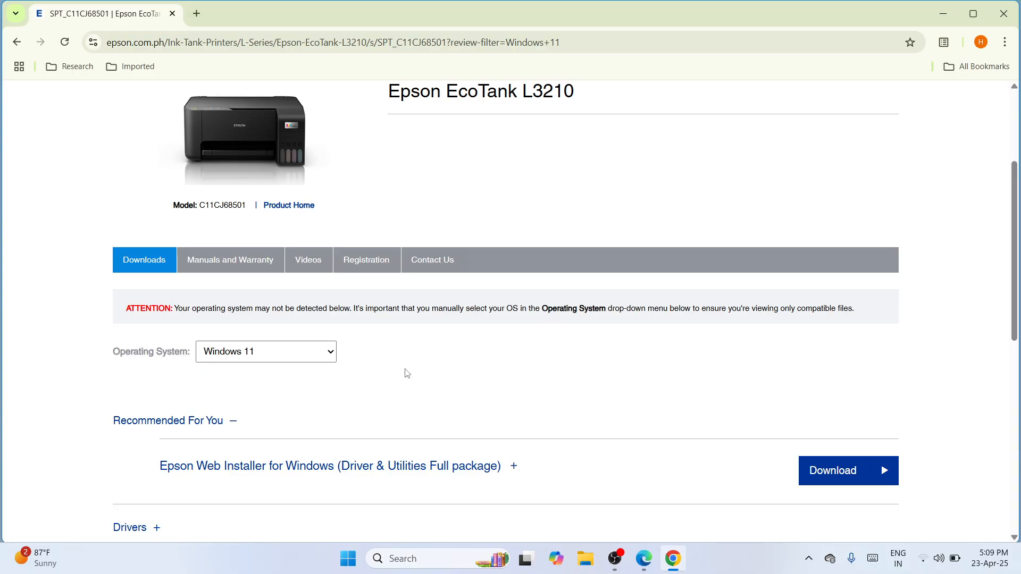
Scroll down to the Windows 11 Drivers, Utilities, Admin Tools and Firmware categories
scroll(407, 373, "down", 4)
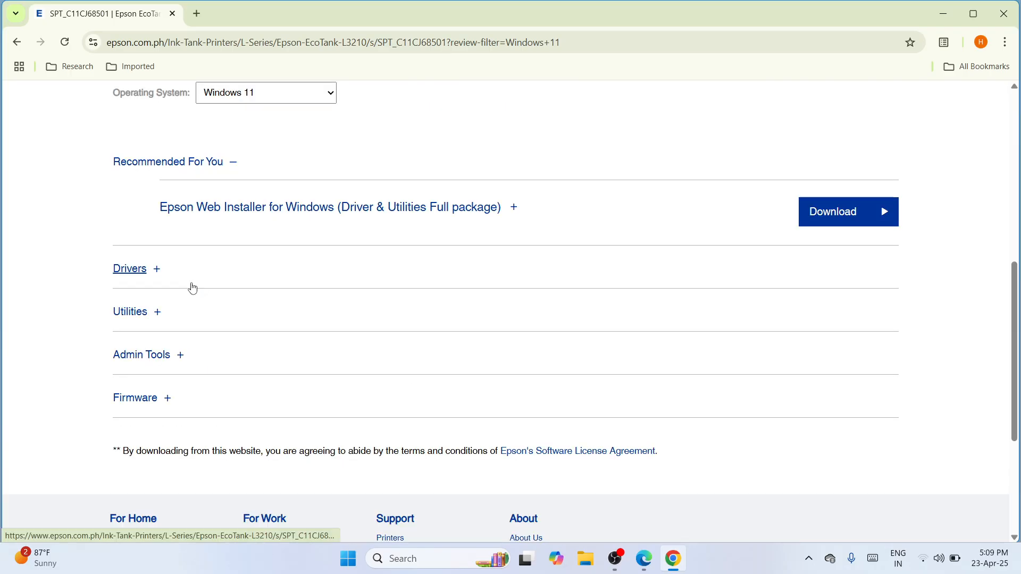
Download the L3210 Printer Driver, keeping it when blocked, and start the Scanner Driver for Windows download
left_click(135, 275)
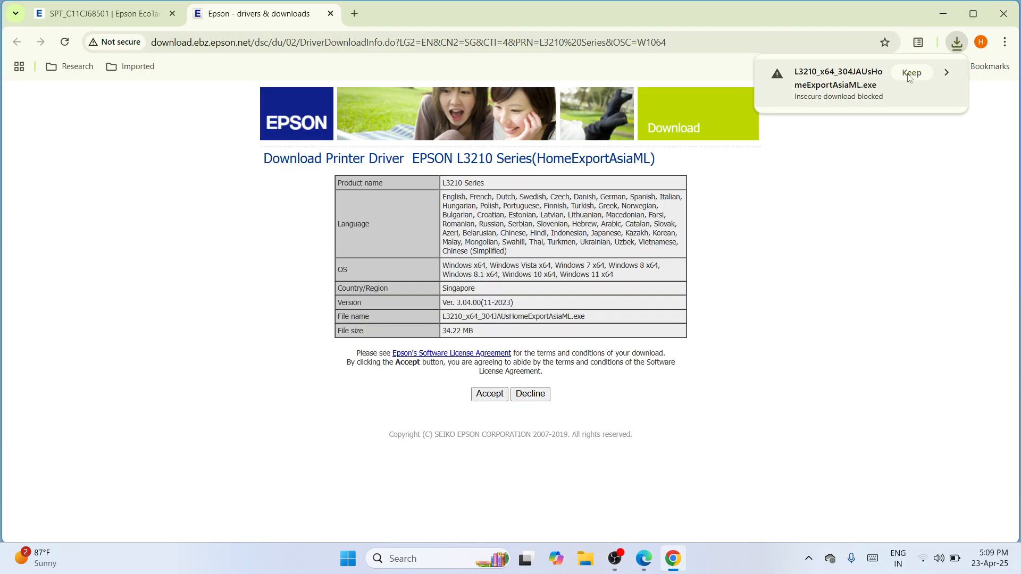
left_click(911, 73)
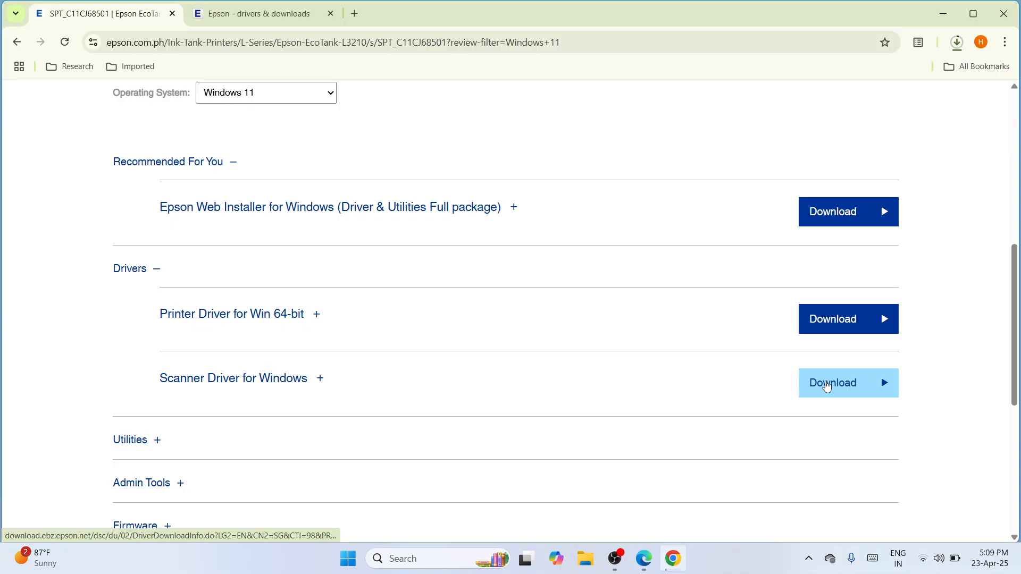
left_click(827, 387)
left_click(957, 43)
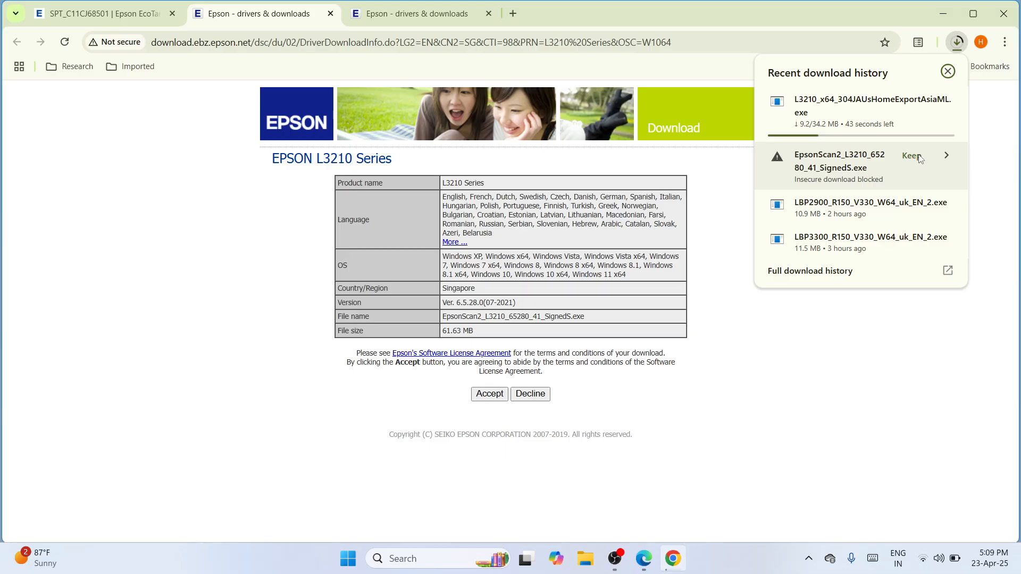
Keep the blocked EpsonScan2 download so both files finish (34.2 MB and 61.6 MB)
left_click(911, 156)
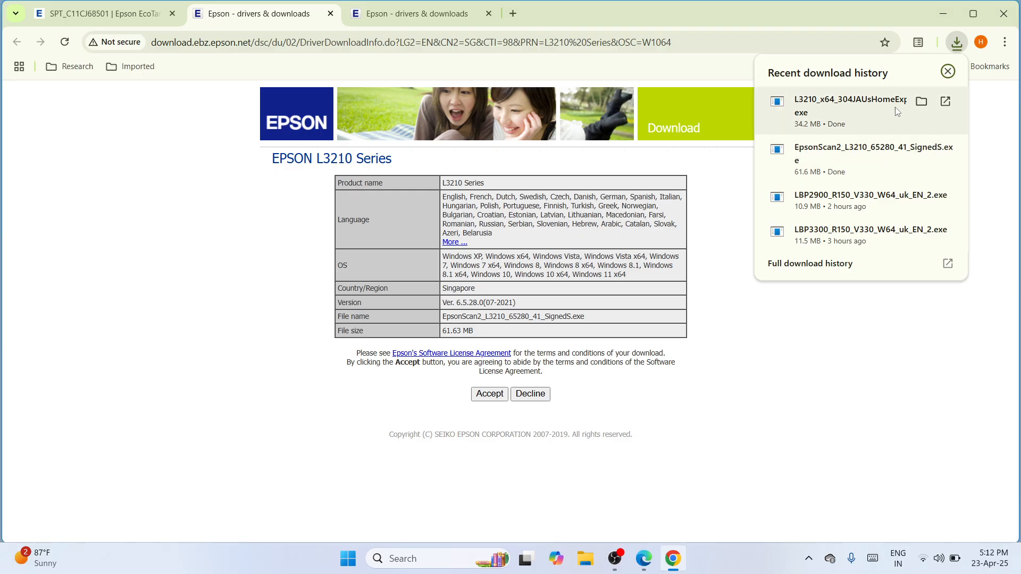
Cut both downloaded Epson installer files from the Downloads folder and close File Explorer
left_click(921, 104)
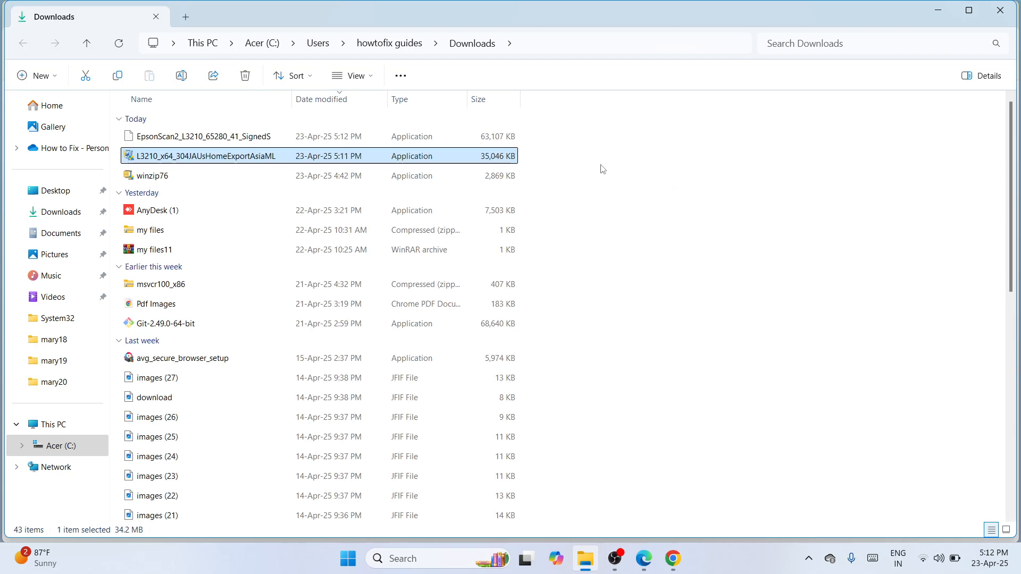
left_click(565, 159)
left_click_drag(481, 140, 390, 140)
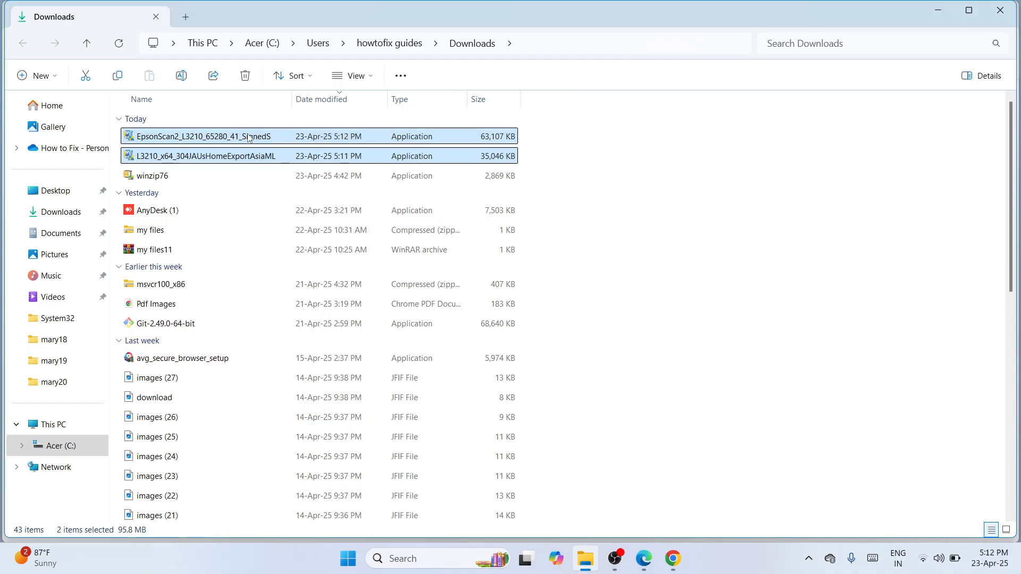
left_click(85, 76)
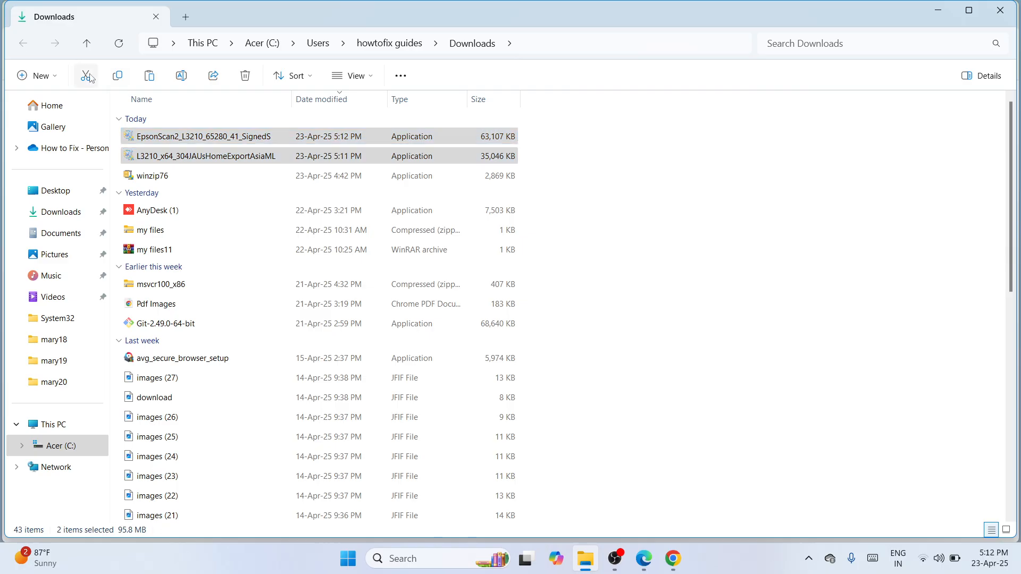
left_click(1010, 7)
Close Chrome, paste the EpsonScan2 and L3210 installers onto the desktop, and move them to the upper middle
left_click(1000, 8)
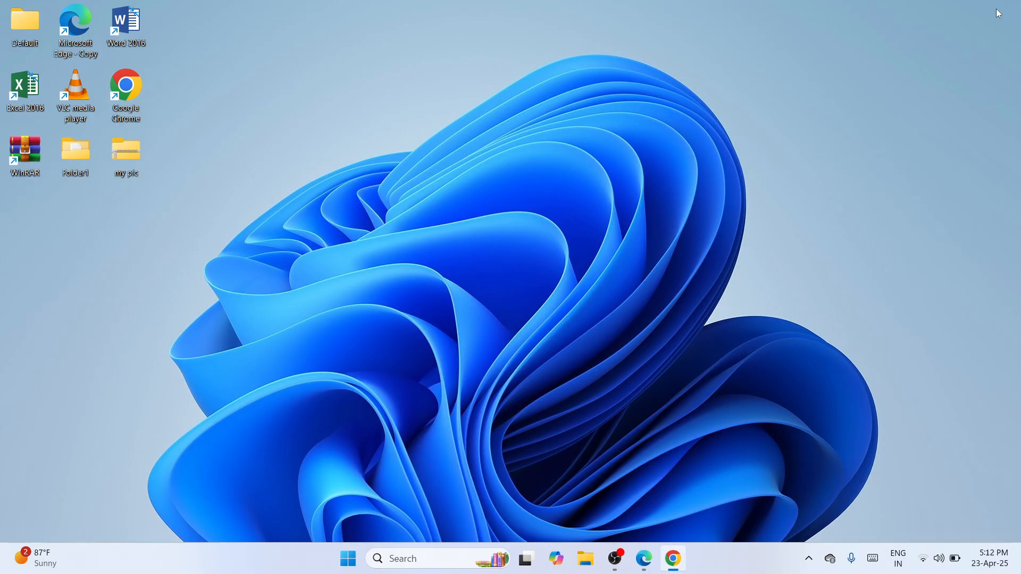
right_click(492, 152)
left_click(514, 170)
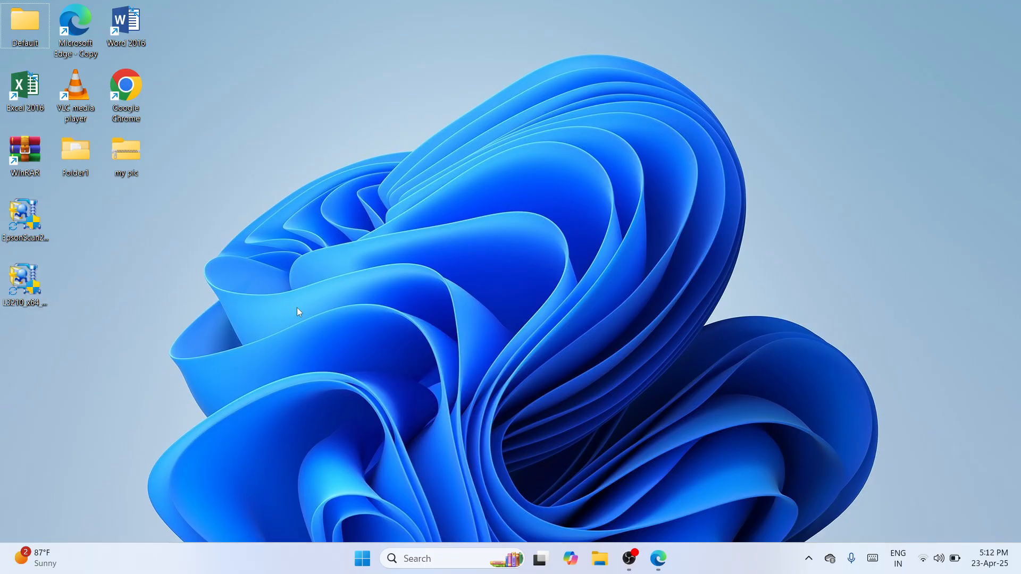
left_click(28, 282)
left_click_drag(28, 282, 473, 184)
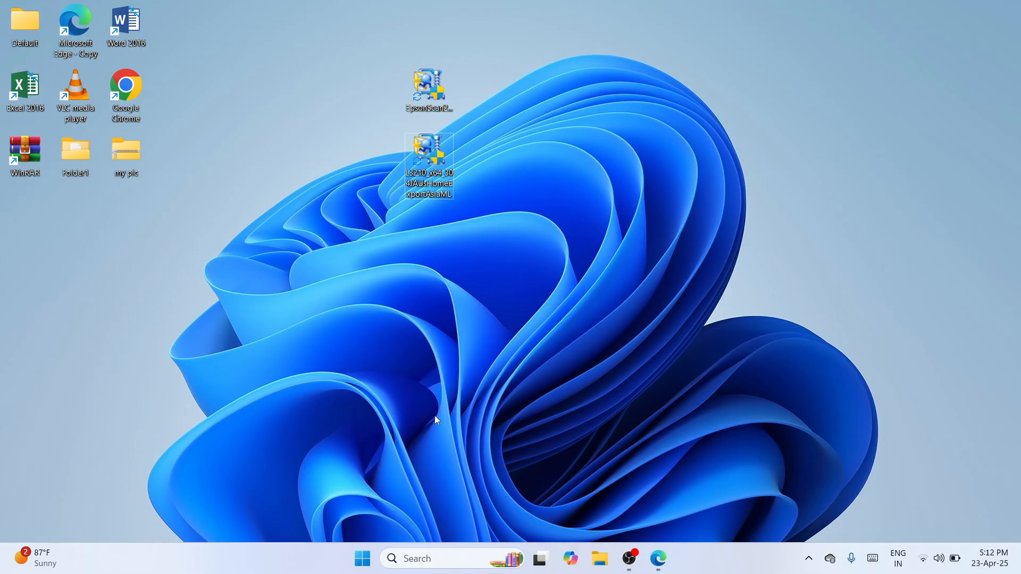
Open Settings from search and go through Bluetooth & devices to the Devices and Printers window
left_click(418, 563)
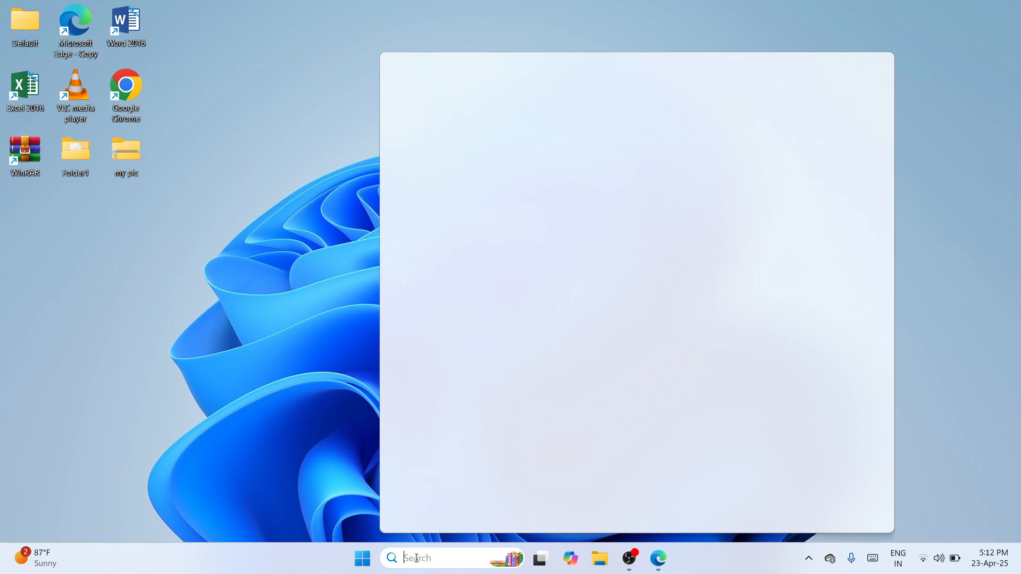
type("set")
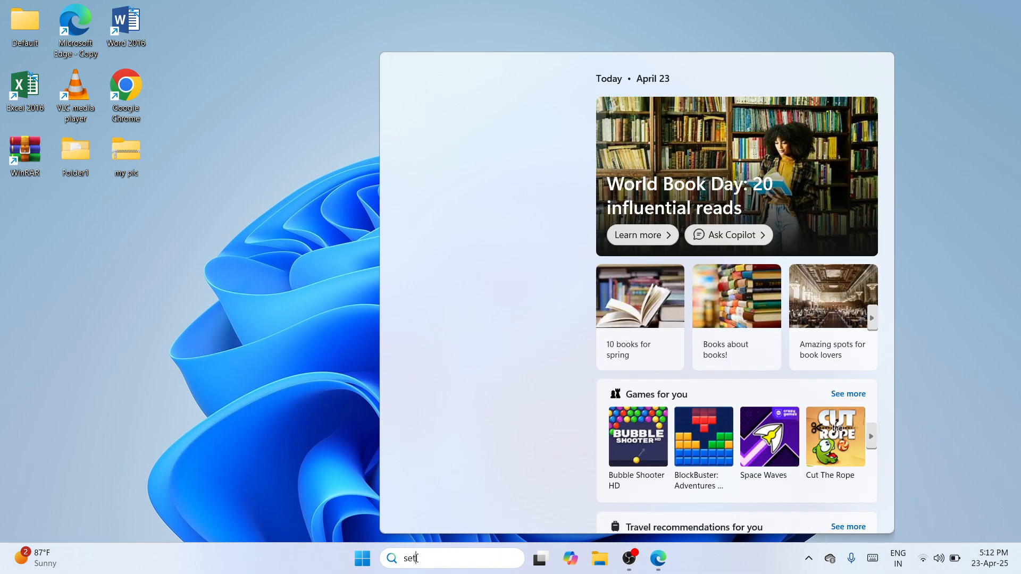
type("tings")
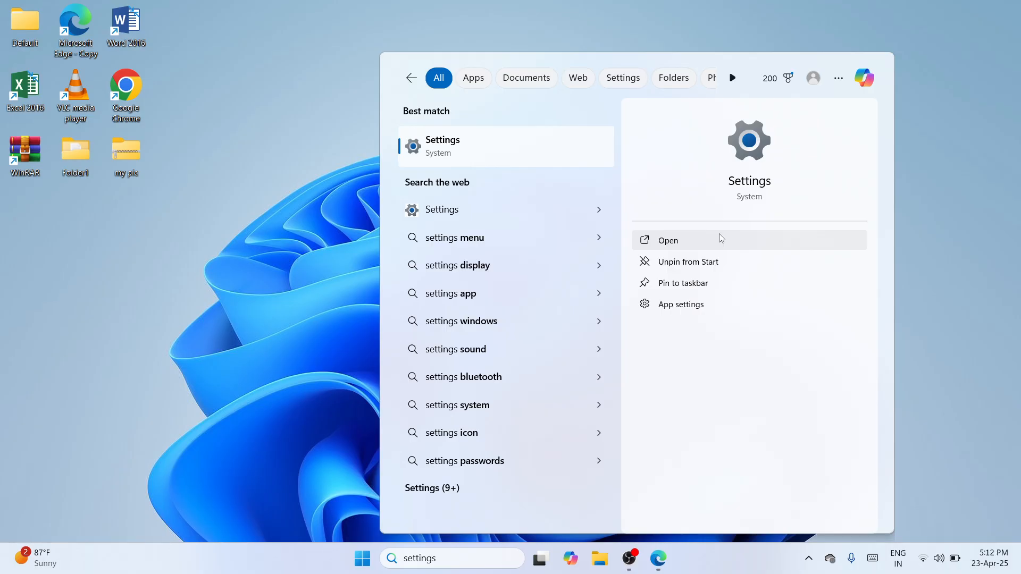
left_click(721, 238)
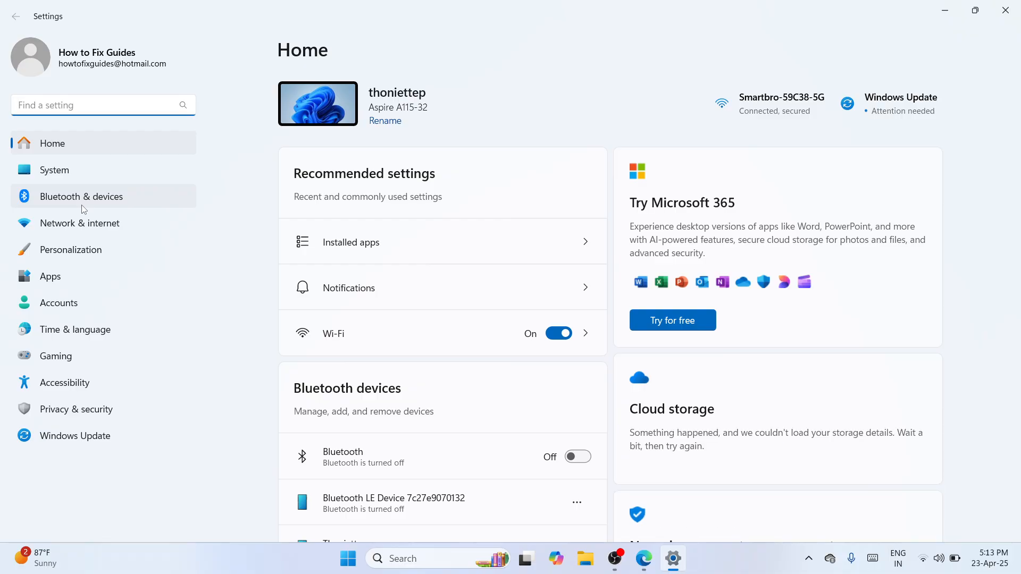
left_click(84, 208)
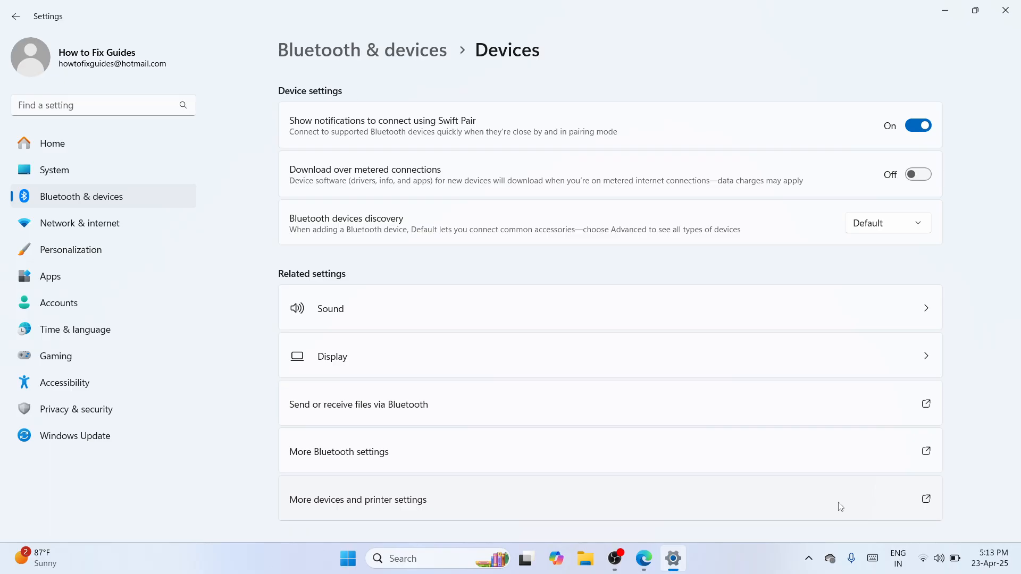
left_click(840, 507)
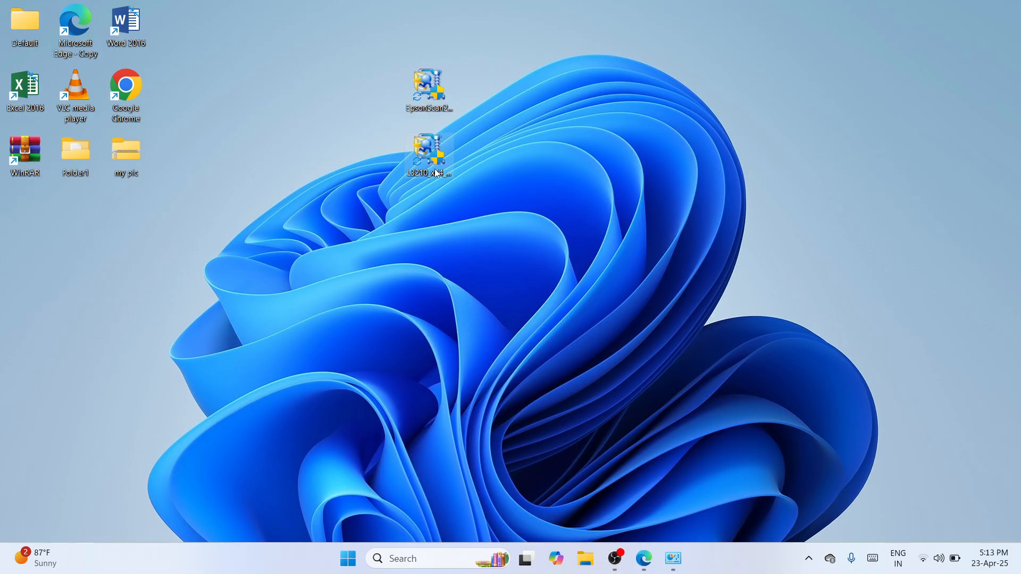
Extract the L3210 driver archive with WinRAR into an L3210_x64 folder and place it beside EpsonScan2
left_click_drag(435, 168, 533, 171)
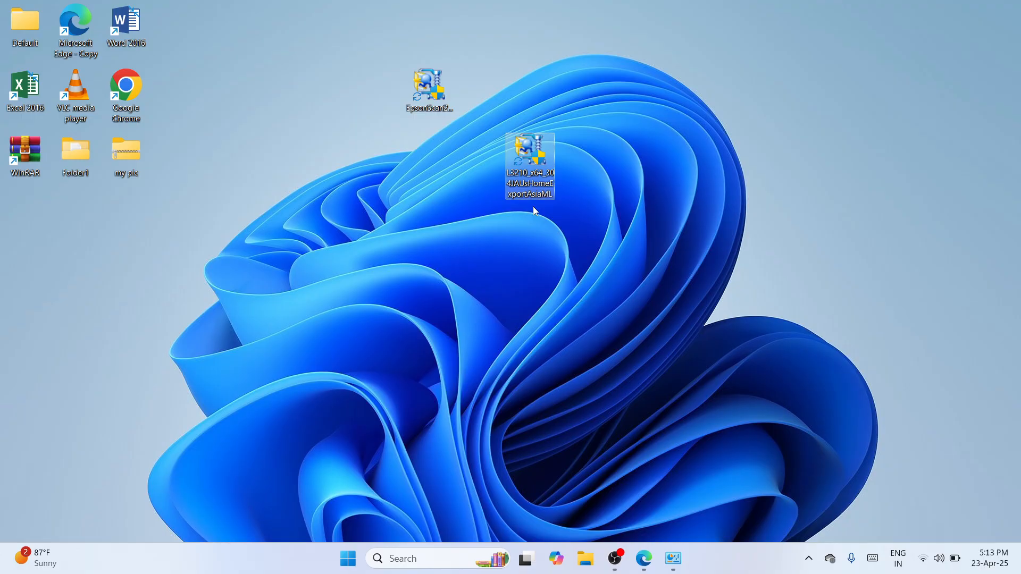
right_click(528, 176)
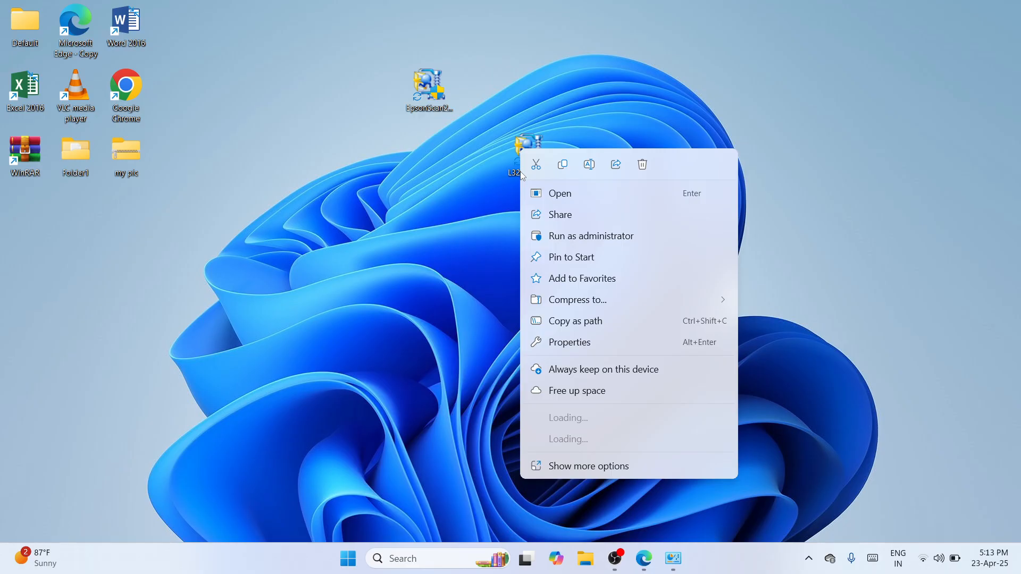
left_click(614, 443)
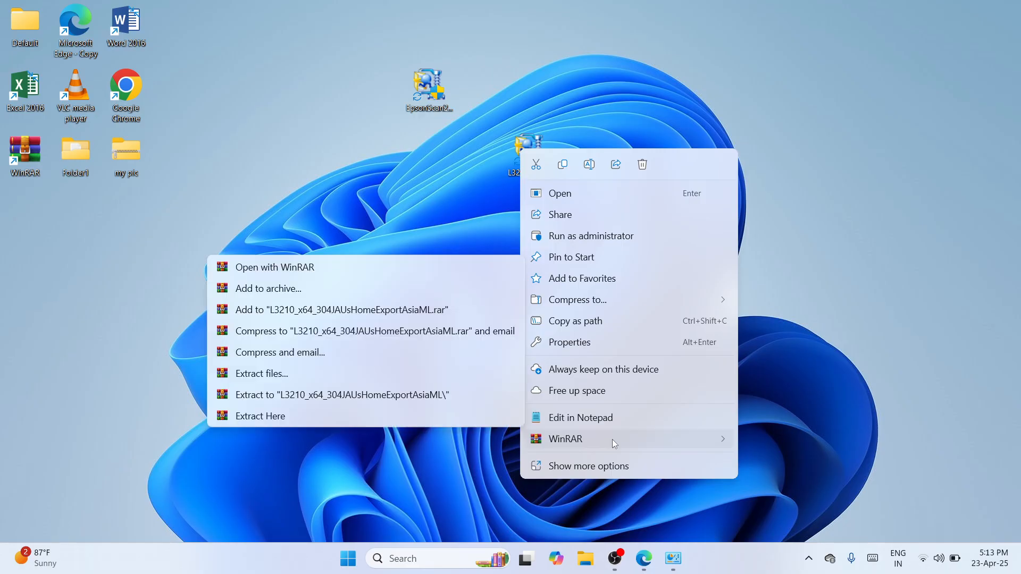
left_click(309, 400)
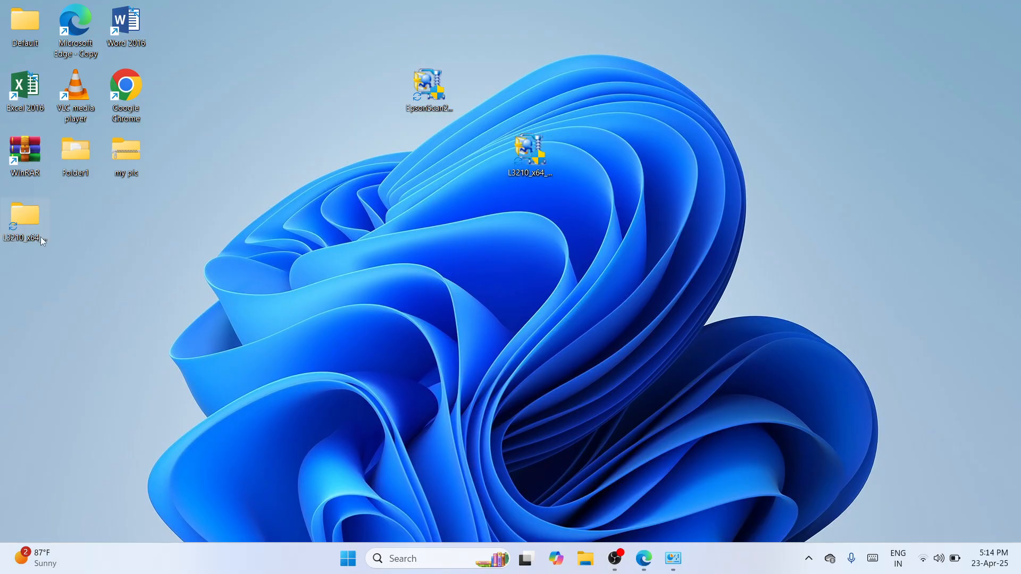
left_click_drag(40, 237, 429, 192)
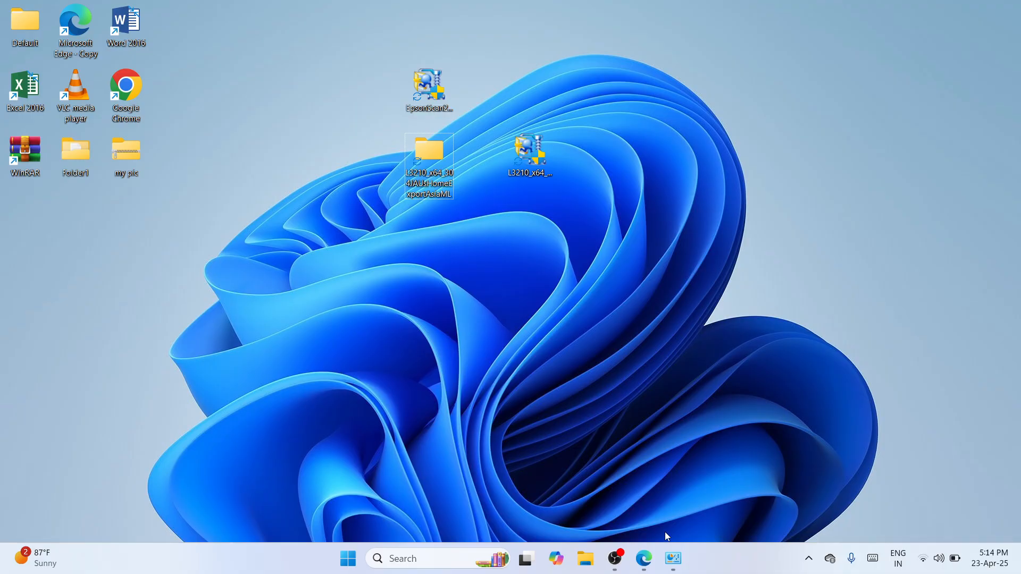
Restore the Devices and Printers window and start the Add a printer wizard
left_click(673, 558)
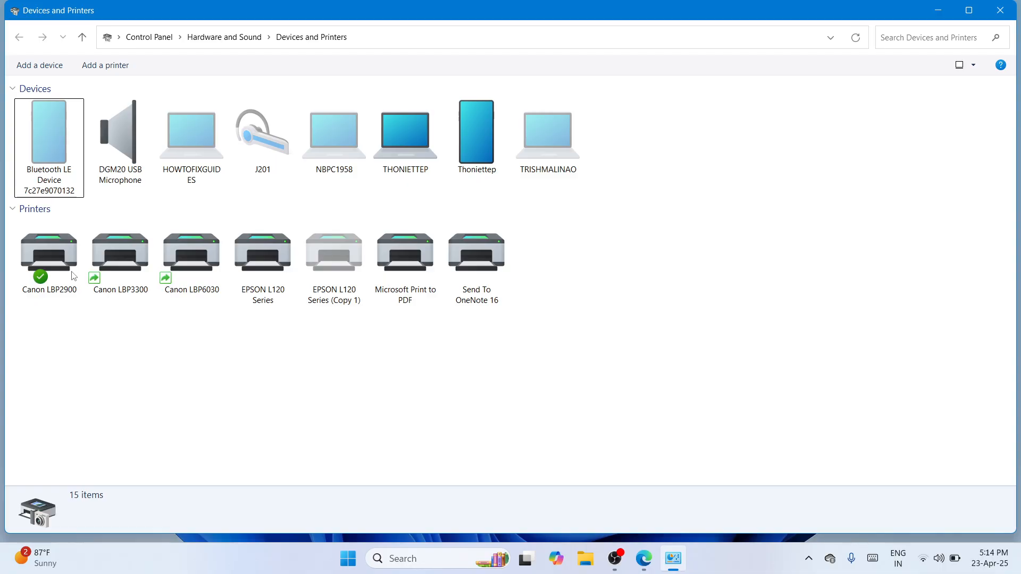
left_click(97, 72)
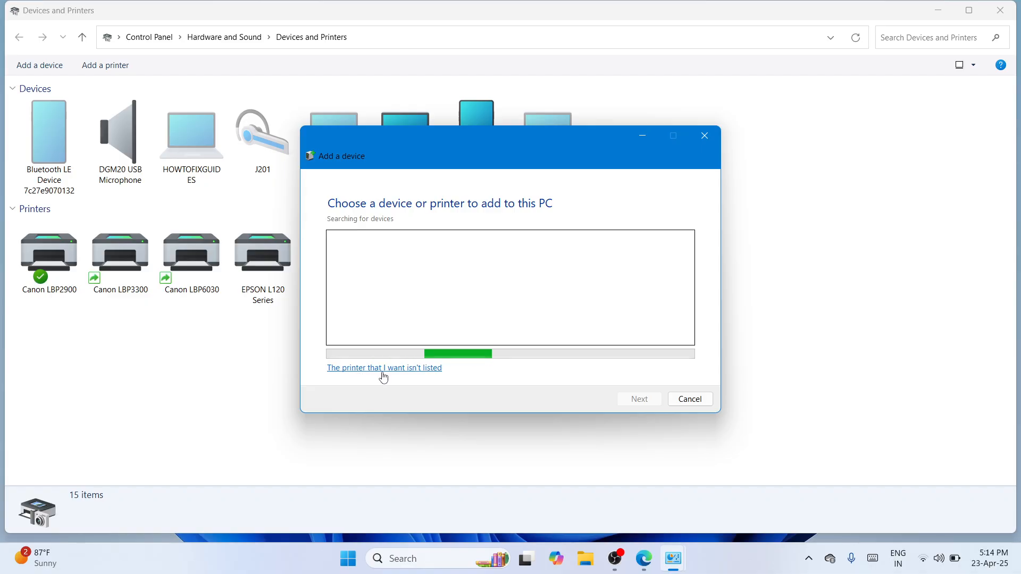
Add an unlisted local printer with manual settings on the USB001 virtual USB port
left_click(383, 374)
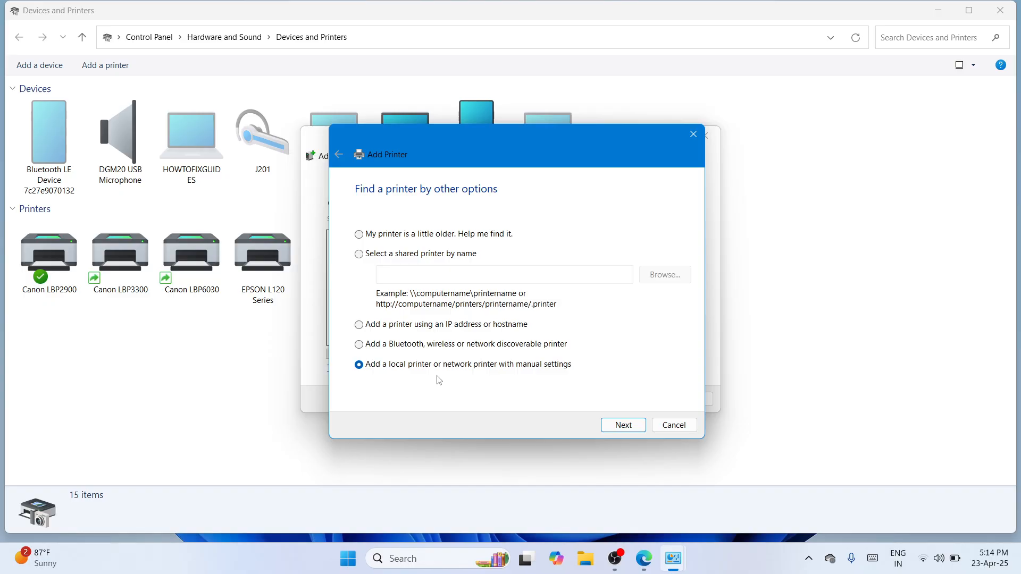
key("Return")
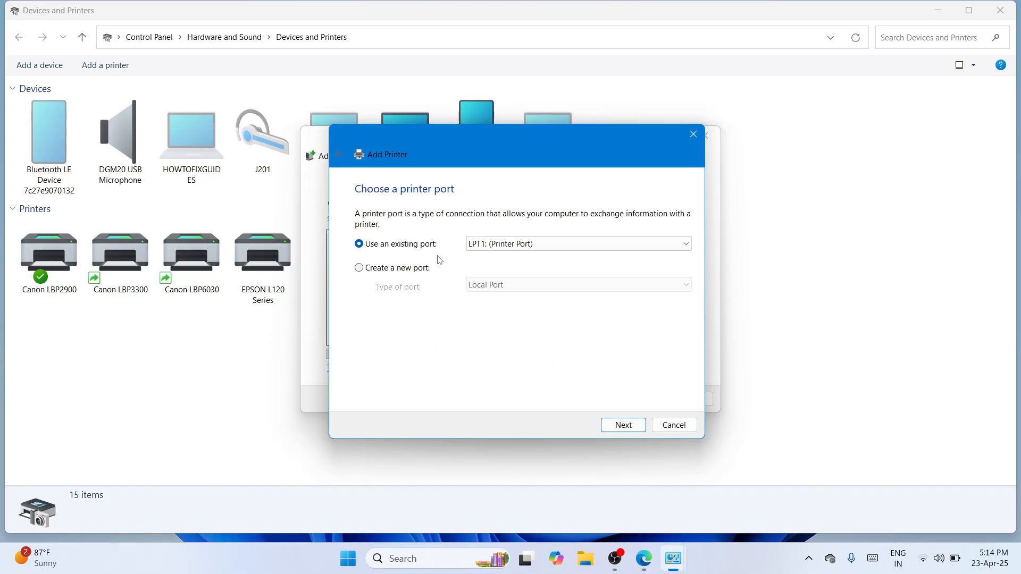
left_click(667, 246)
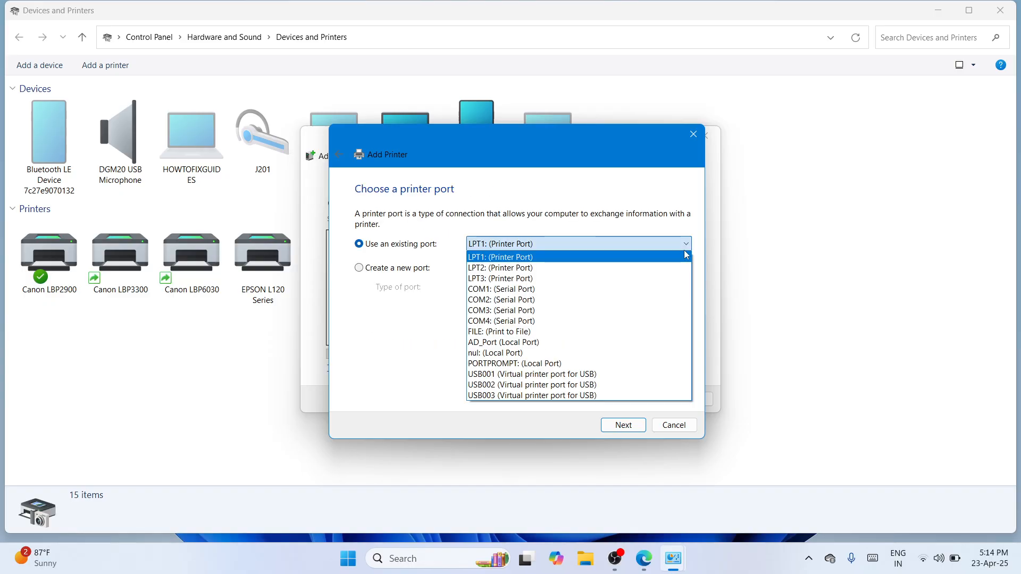
left_click(541, 376)
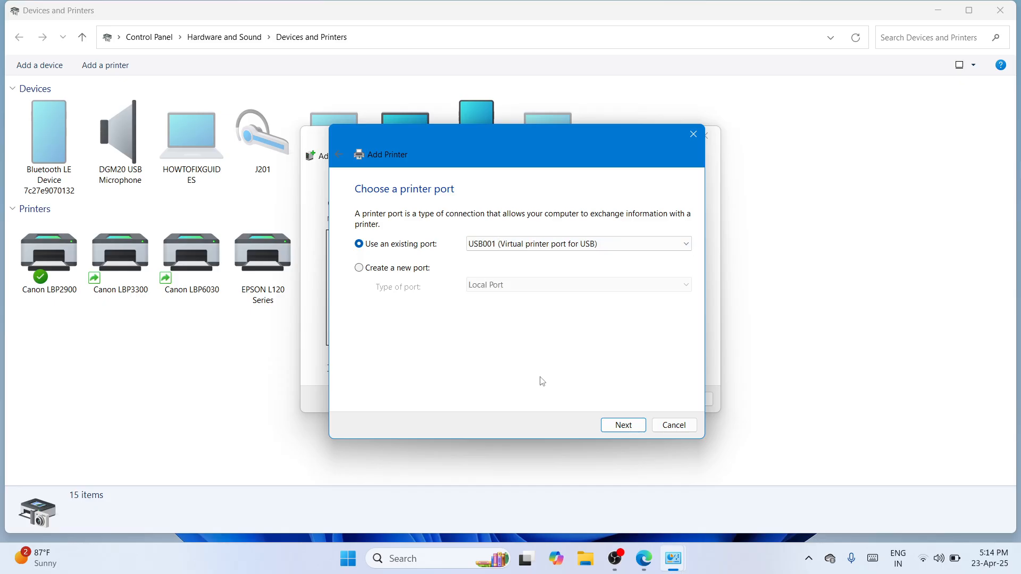
left_click(617, 424)
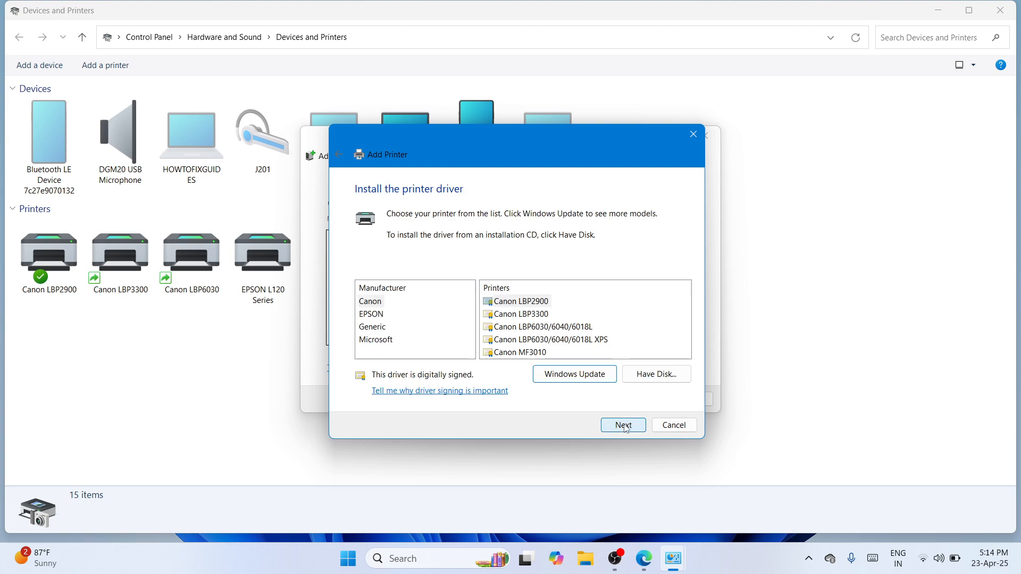
Load the printer driver from the Desktop L3210 WINX64 folder's E_WF1YXE.INF file
left_click(657, 382)
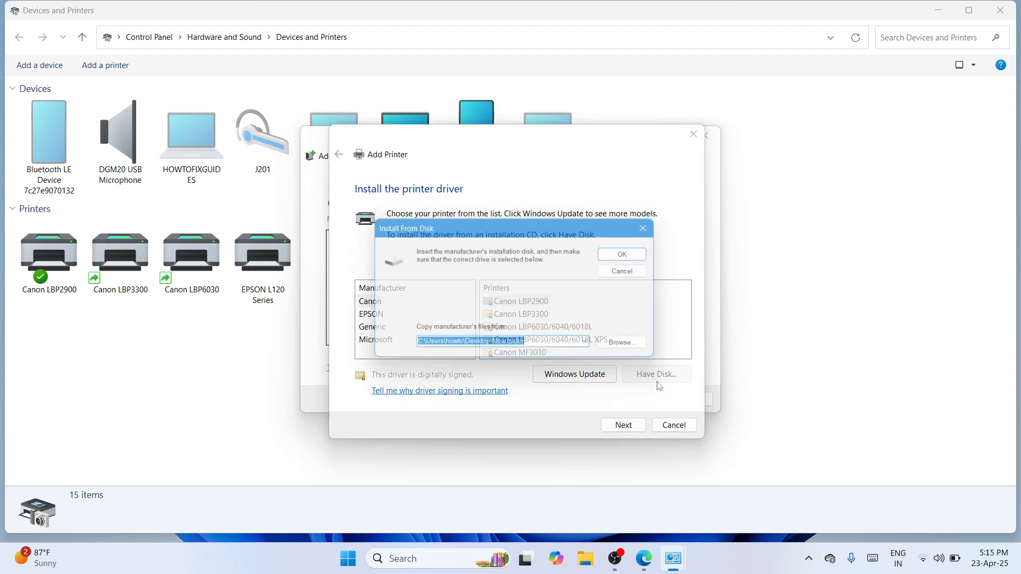
left_click(636, 352)
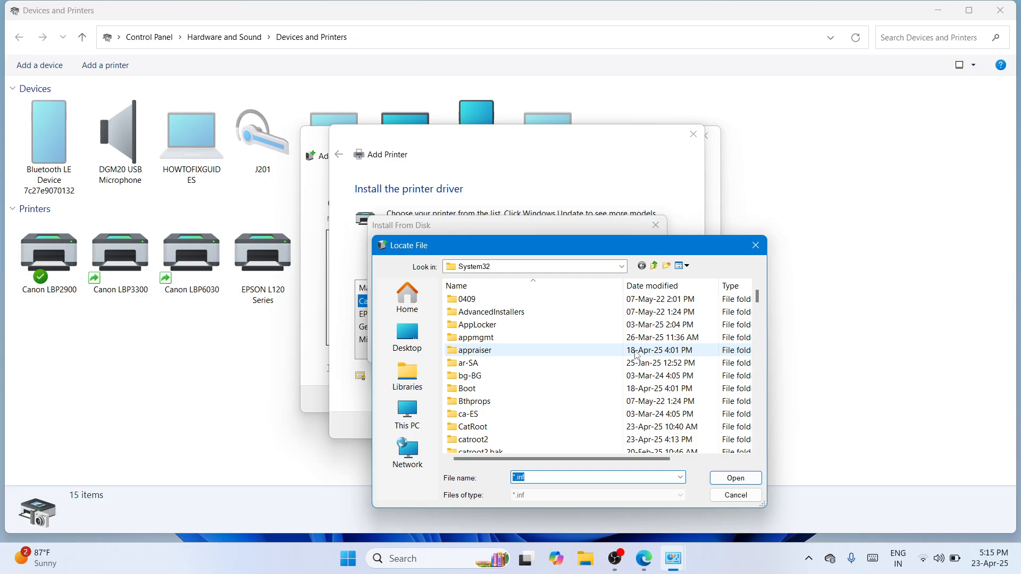
left_click_drag(608, 245, 674, 125)
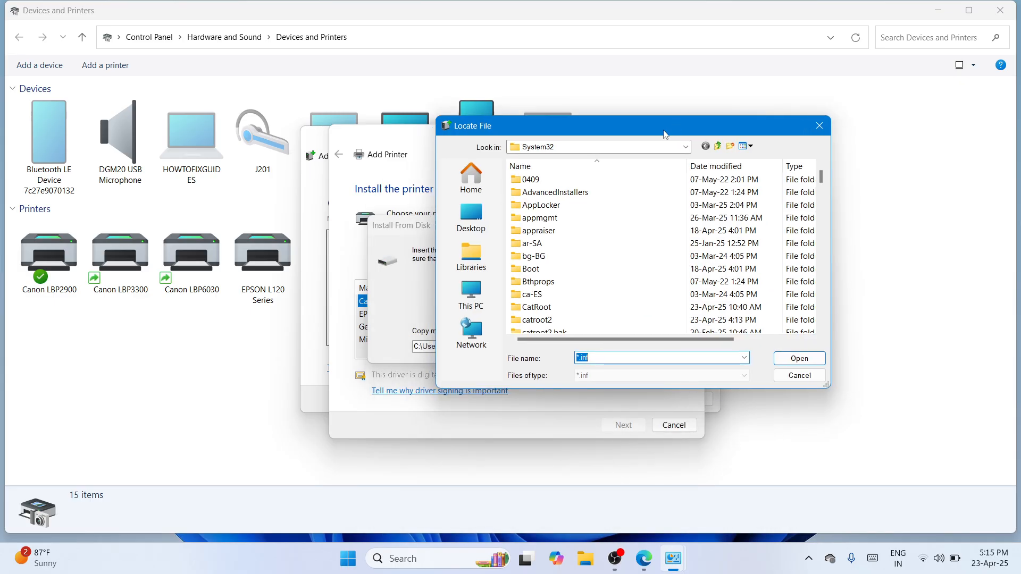
left_click(471, 218)
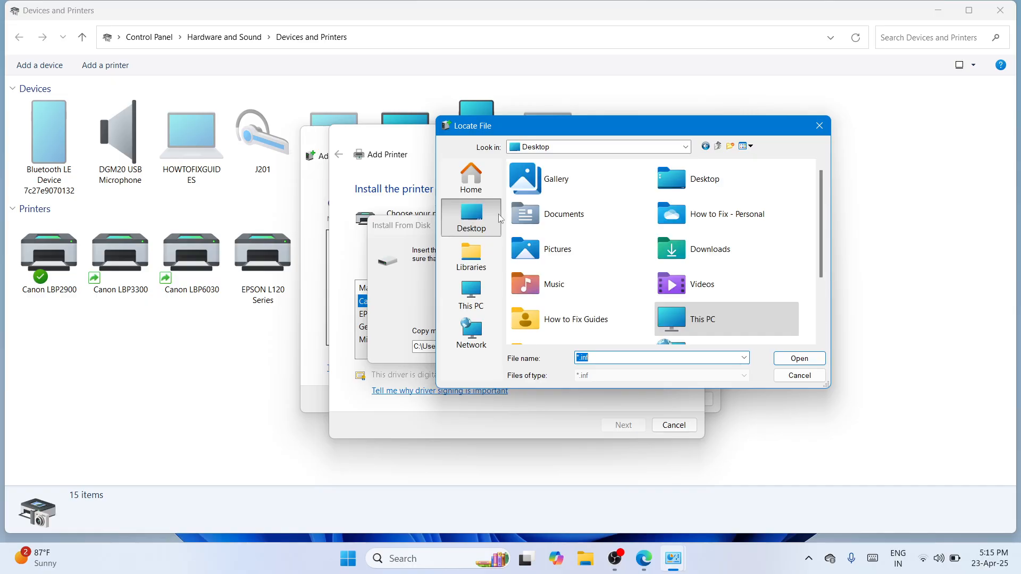
scroll(823, 253, "down", 3)
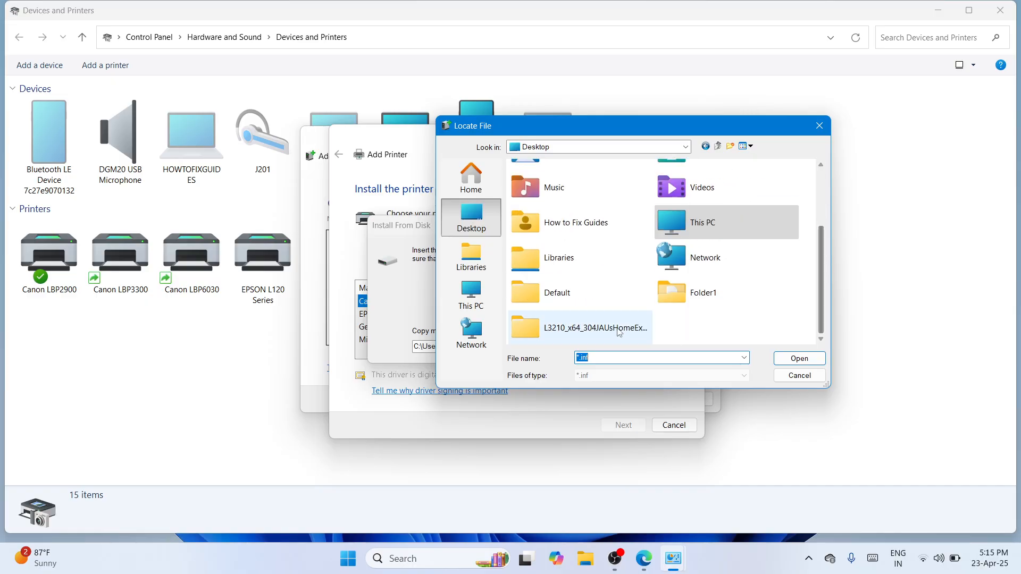
double_click(593, 330)
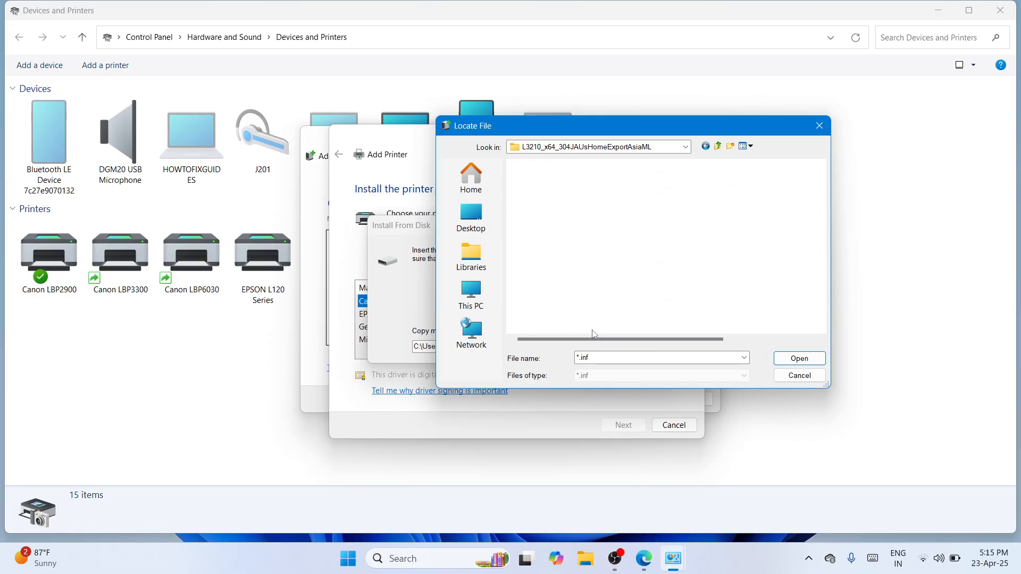
double_click(598, 181)
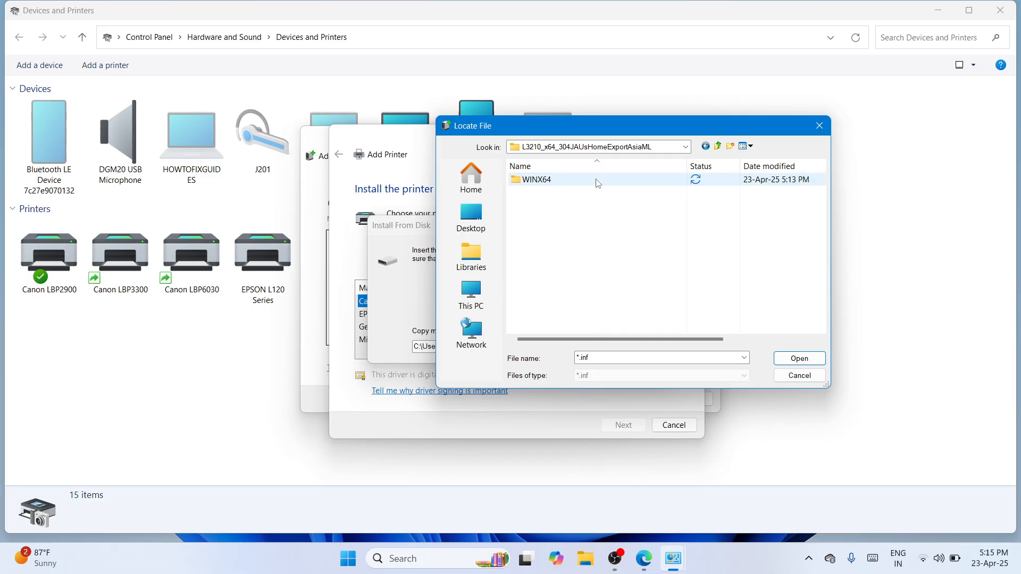
double_click(598, 181)
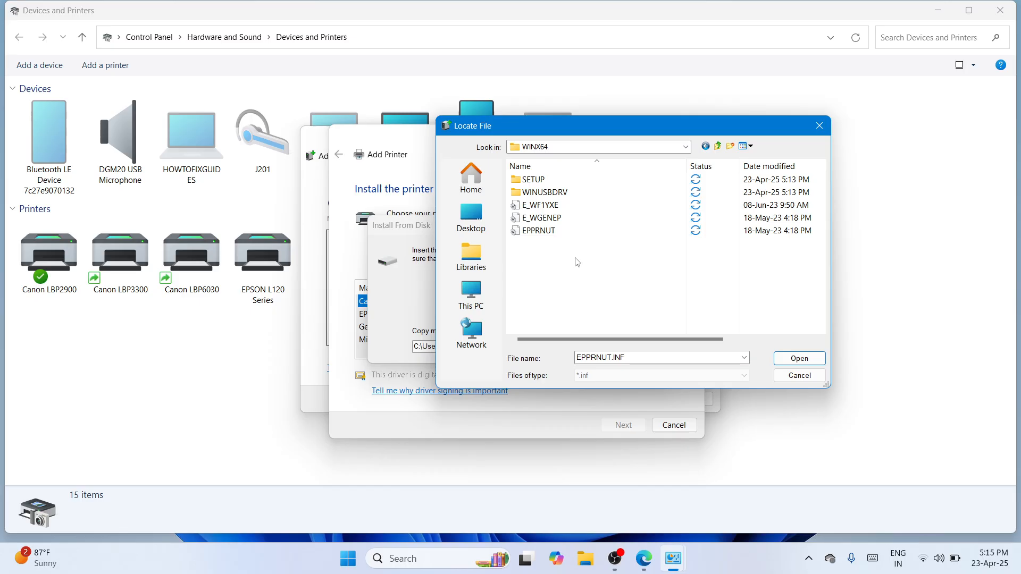
double_click(578, 207)
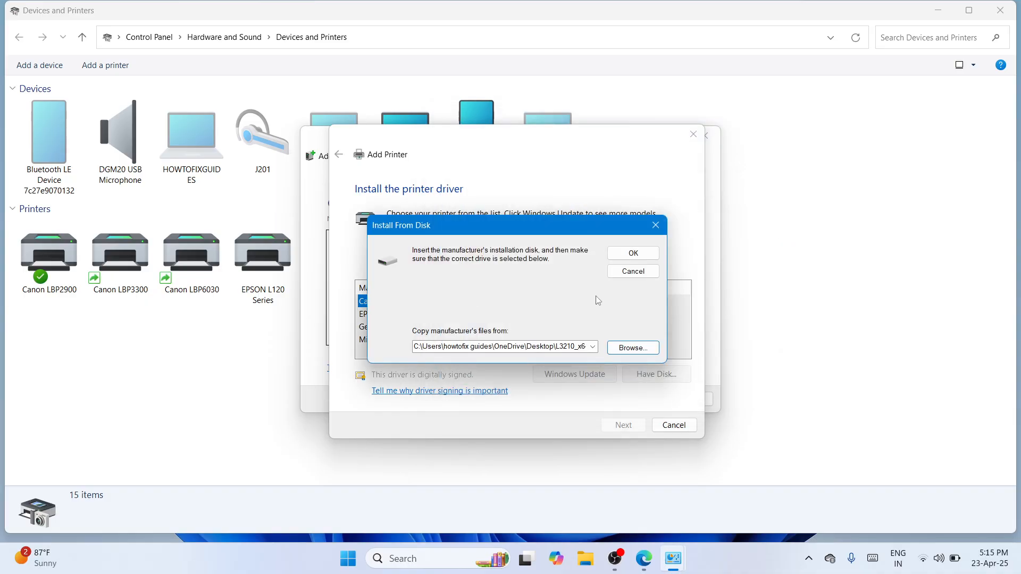
left_click(631, 252)
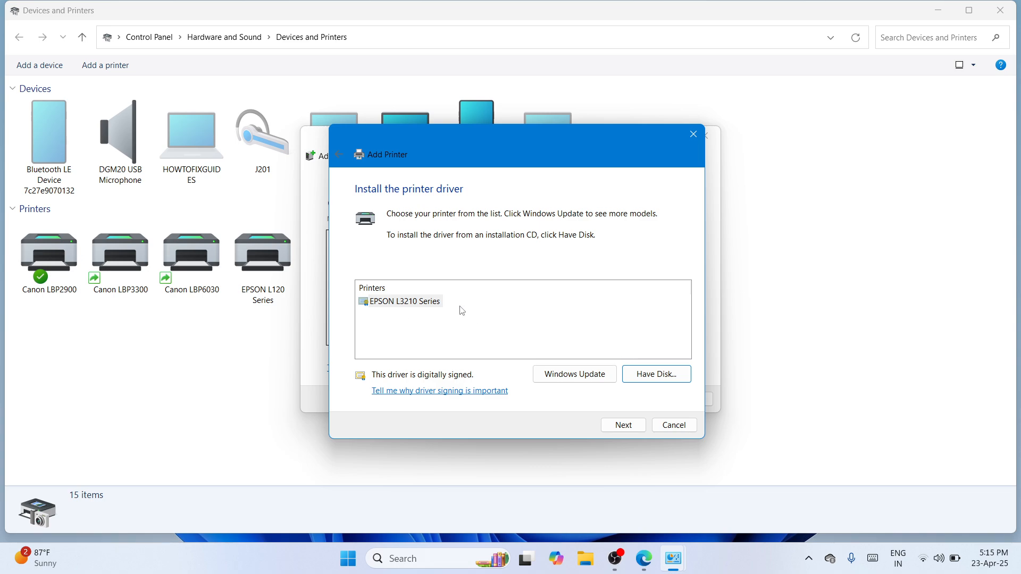
Use the EPSON L3210 Series driver and keep its default printer name
left_click(625, 424)
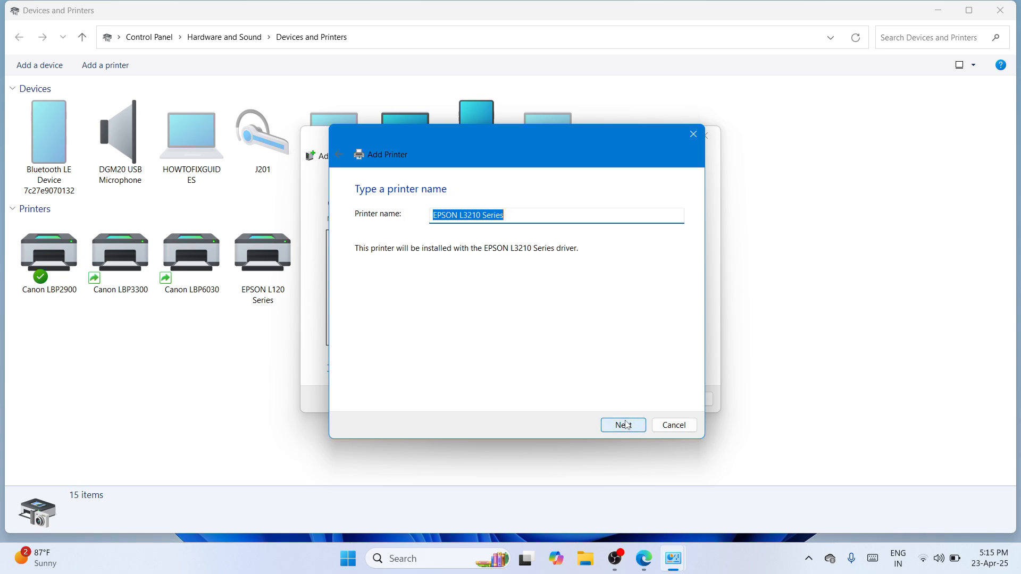
left_click(628, 428)
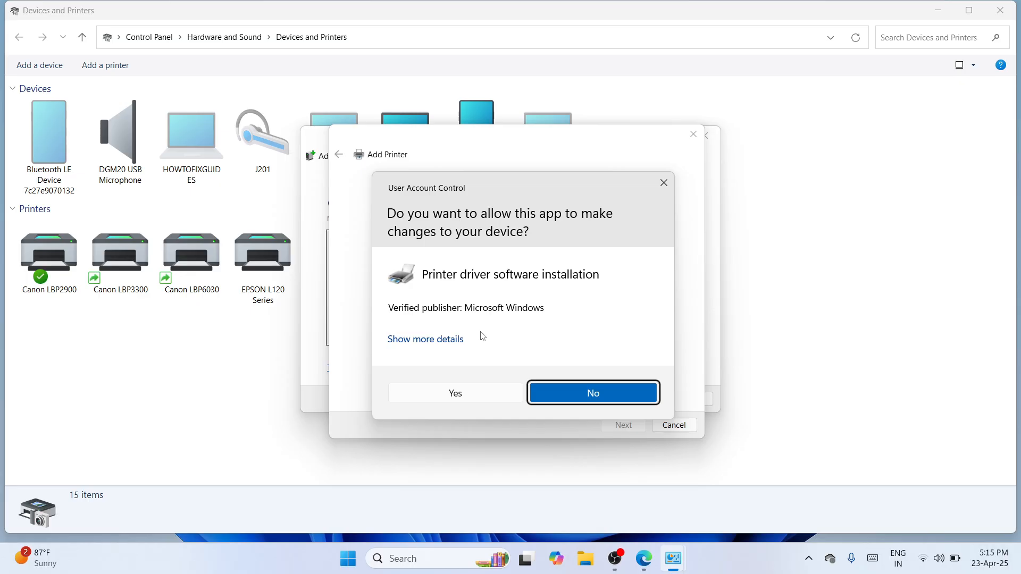
Allow the driver install, skip sharing, finish adding EPSON L3210 Series, and close Devices and Printers
left_click(484, 396)
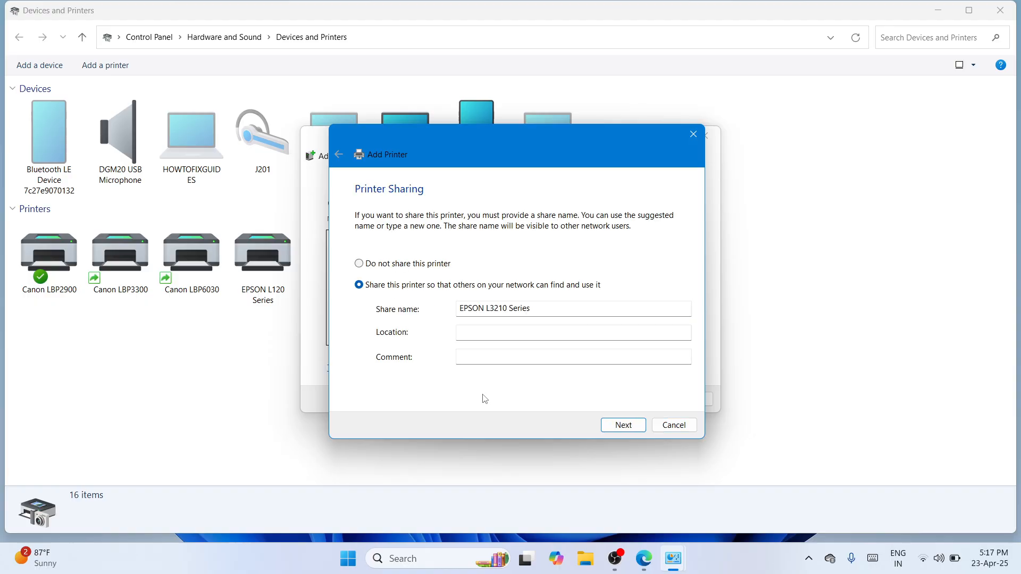
left_click(625, 426)
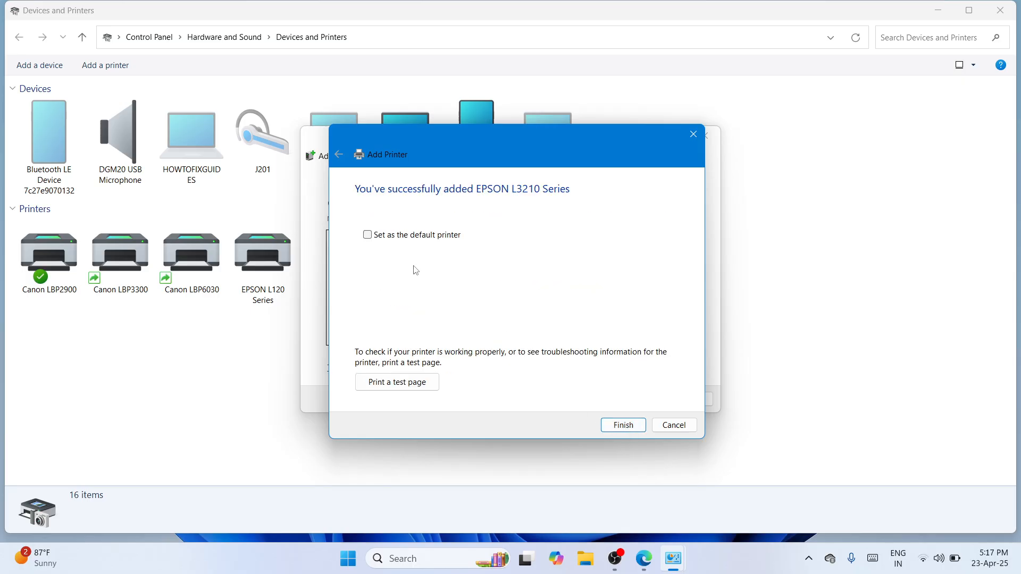
left_click(625, 425)
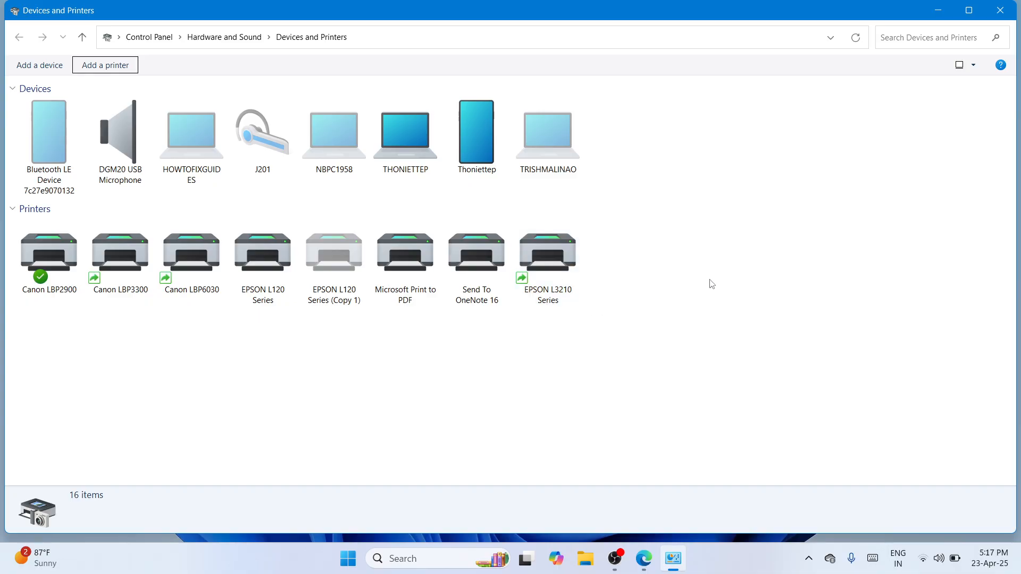
left_click(1000, 10)
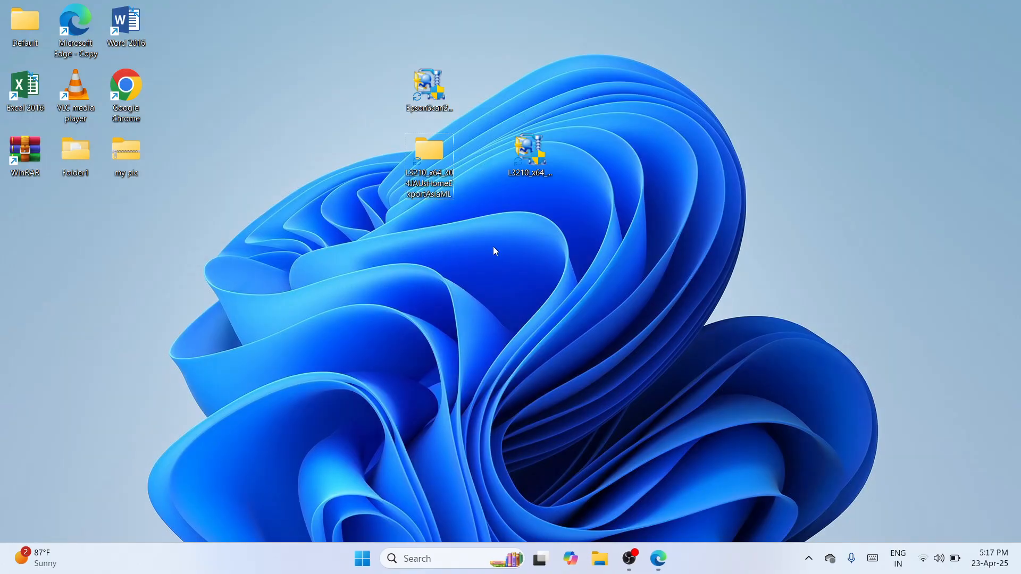
Move the EpsonScan2_L3210_65280_41_SignedS.exe installer icon toward the desktop centre
left_click_drag(439, 96, 579, 279)
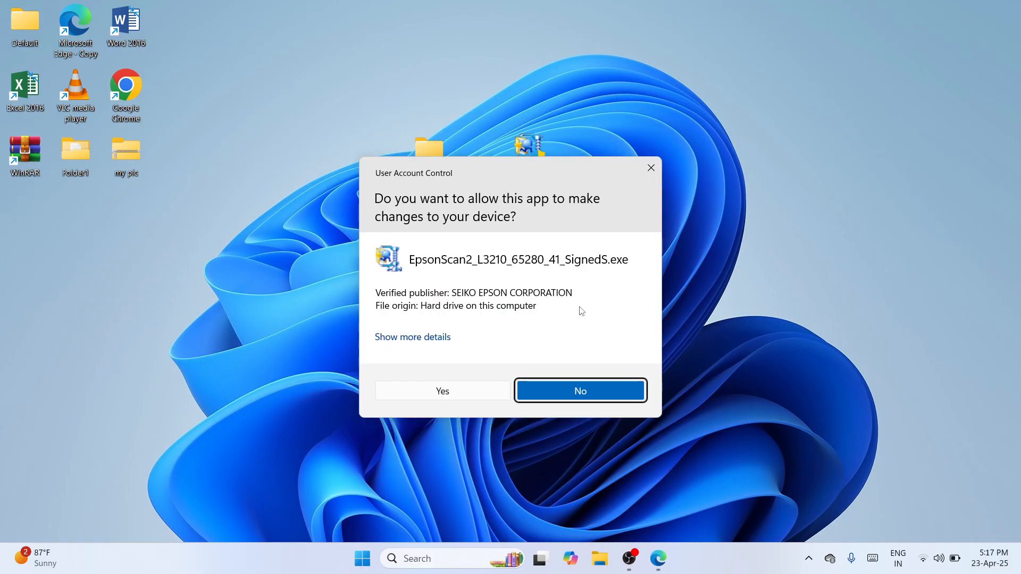
Allow the installer, accept the Epson Scan 2 licence, complete installation and close setup
left_click(458, 391)
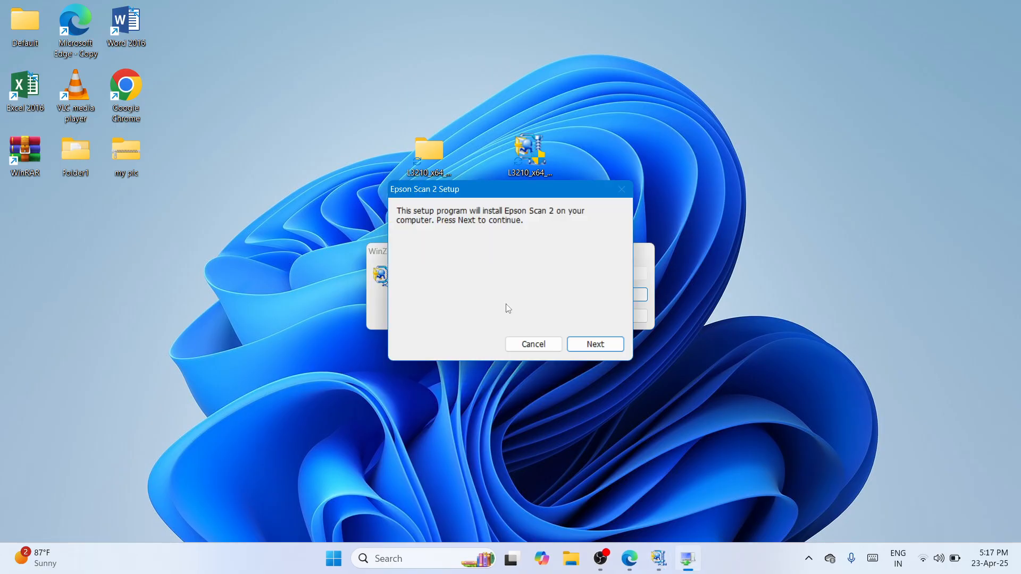
left_click(595, 344)
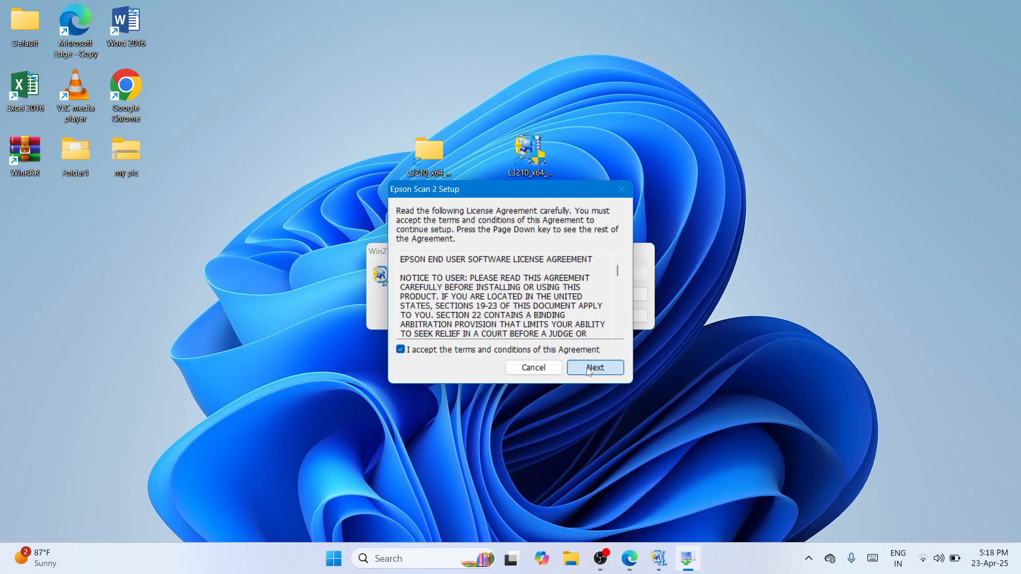
left_click(589, 370)
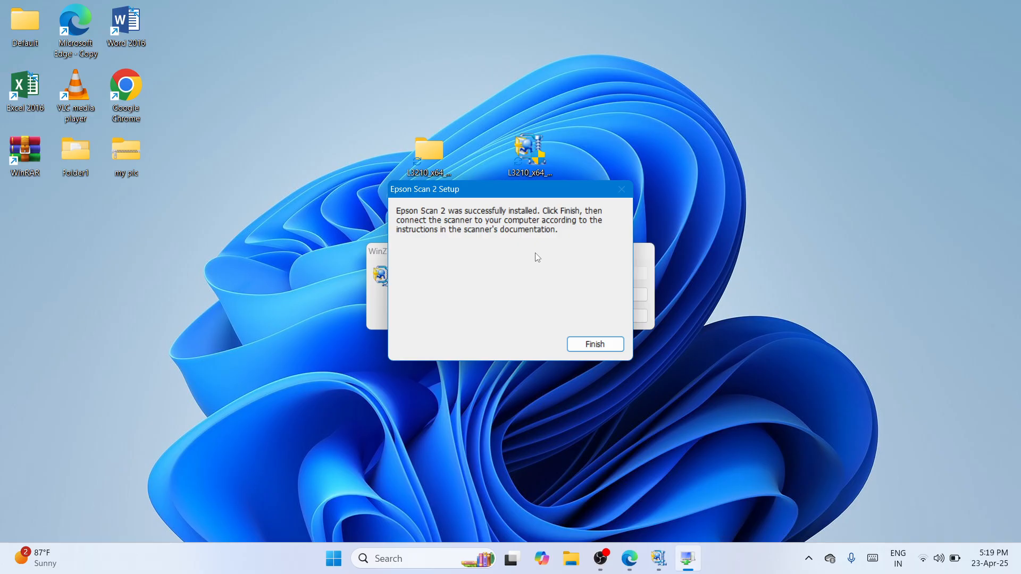
left_click(594, 344)
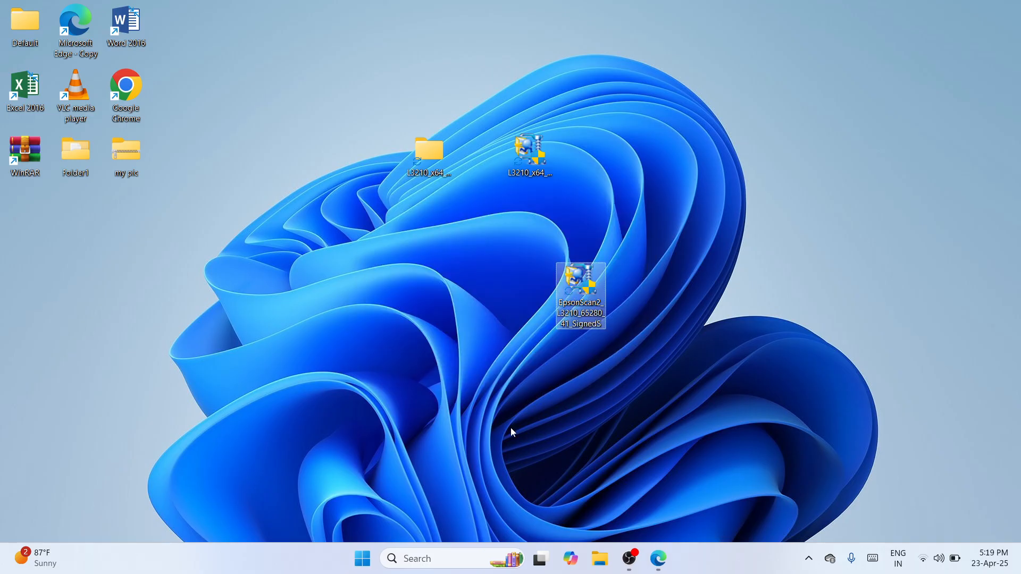